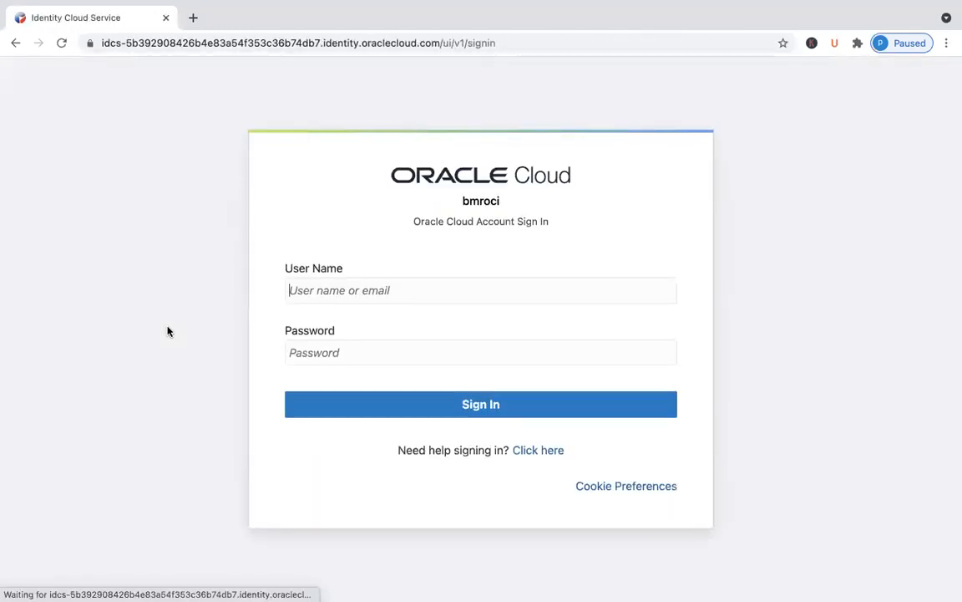
Sign in to the Oracle Cloud account, dismiss the trial banner, and open the OracleIdentityCloudService provider in Federation
click(358, 399)
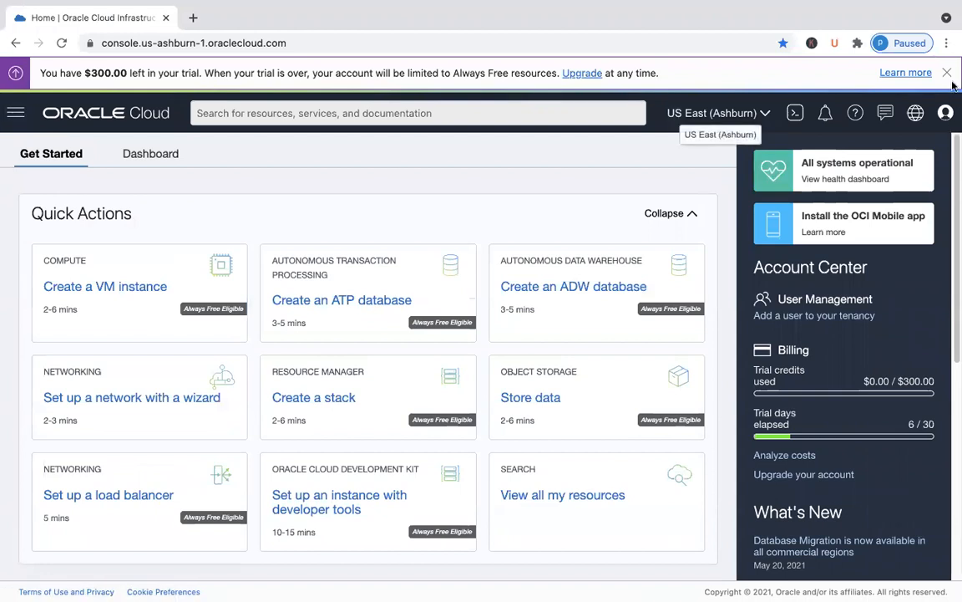
click(946, 73)
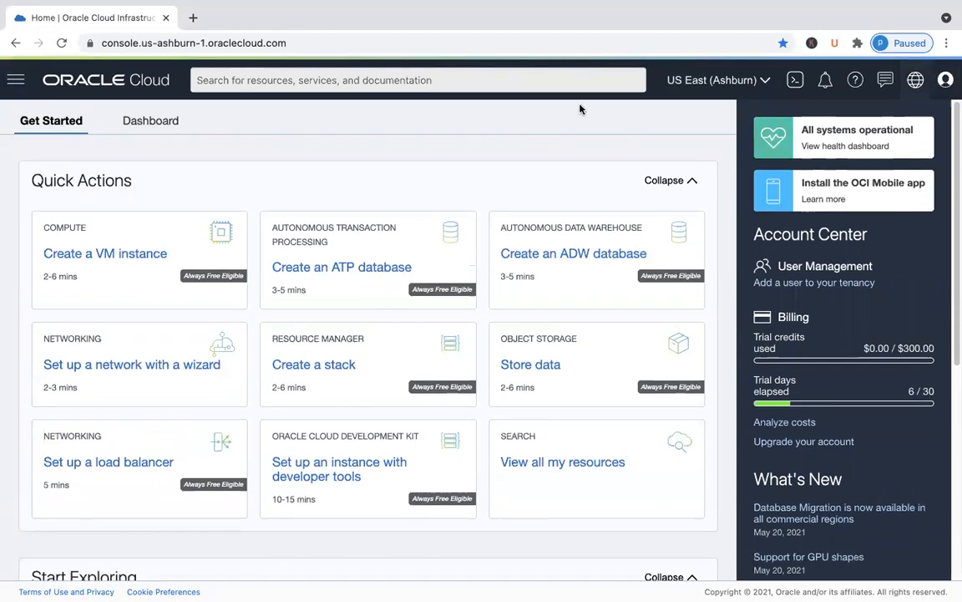
click(14, 82)
click(100, 361)
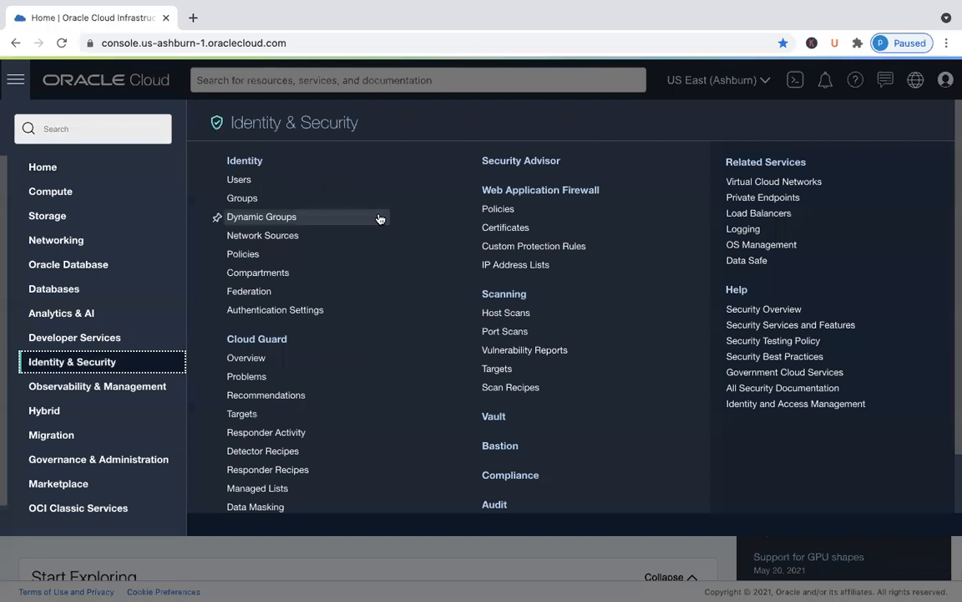
click(278, 297)
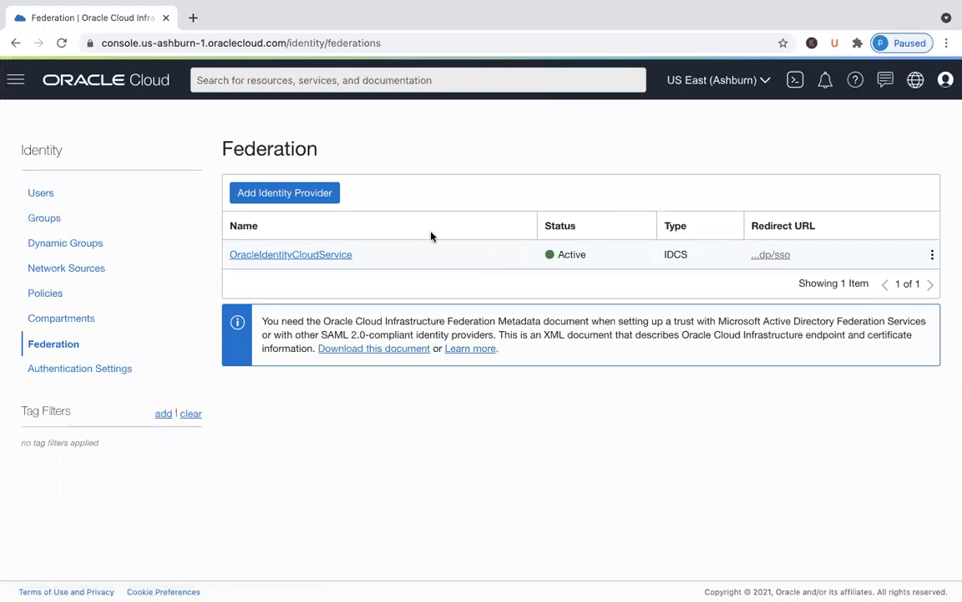
click(328, 255)
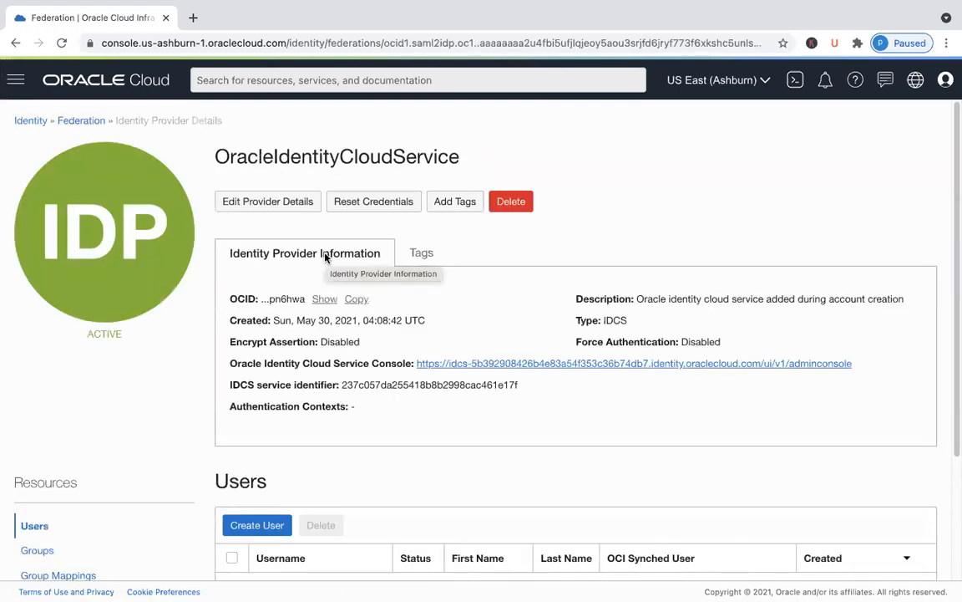
Open the provider's linked Identity Cloud Service console and try to load its Groups and Users lists
click(489, 368)
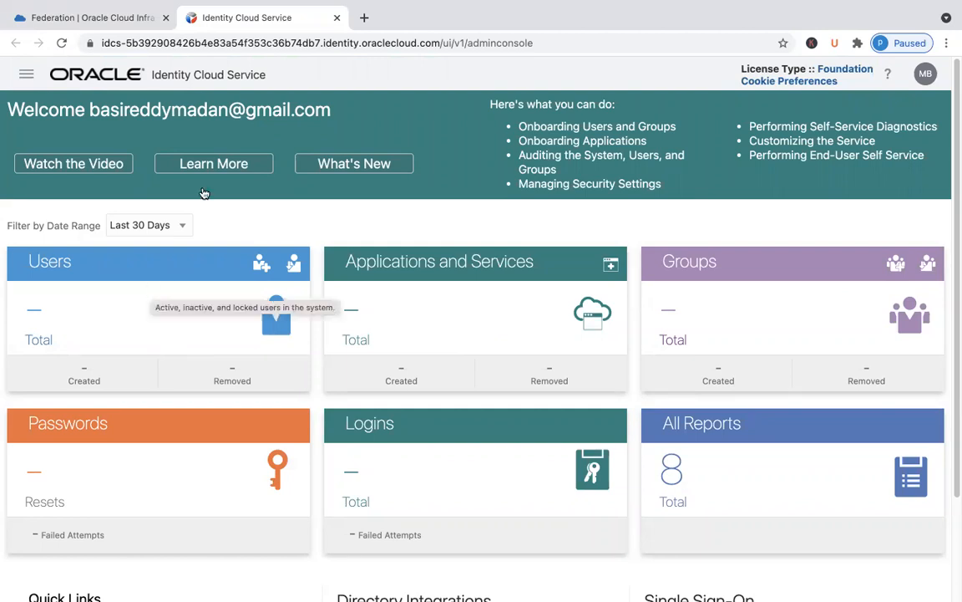
click(25, 74)
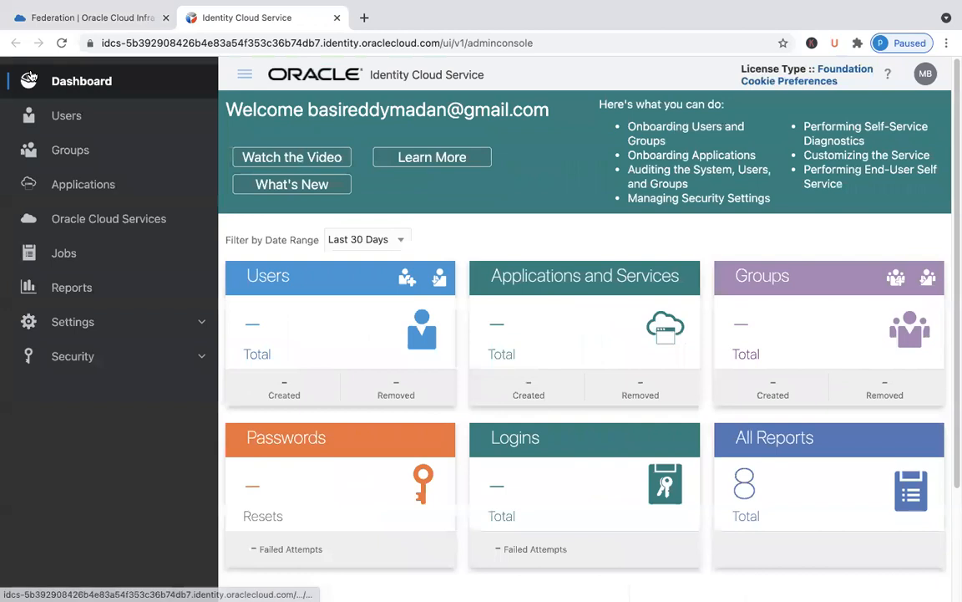
click(98, 151)
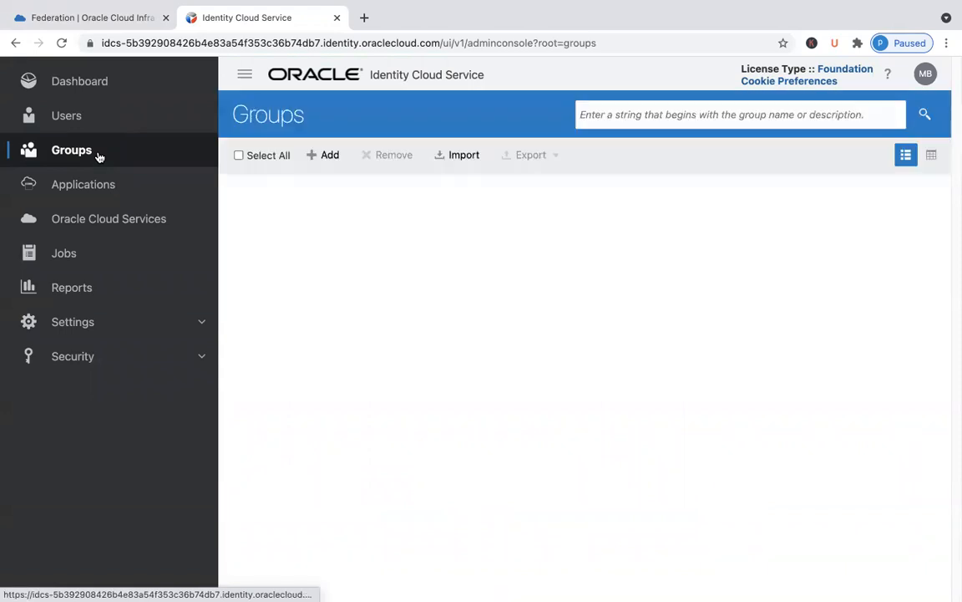
click(67, 116)
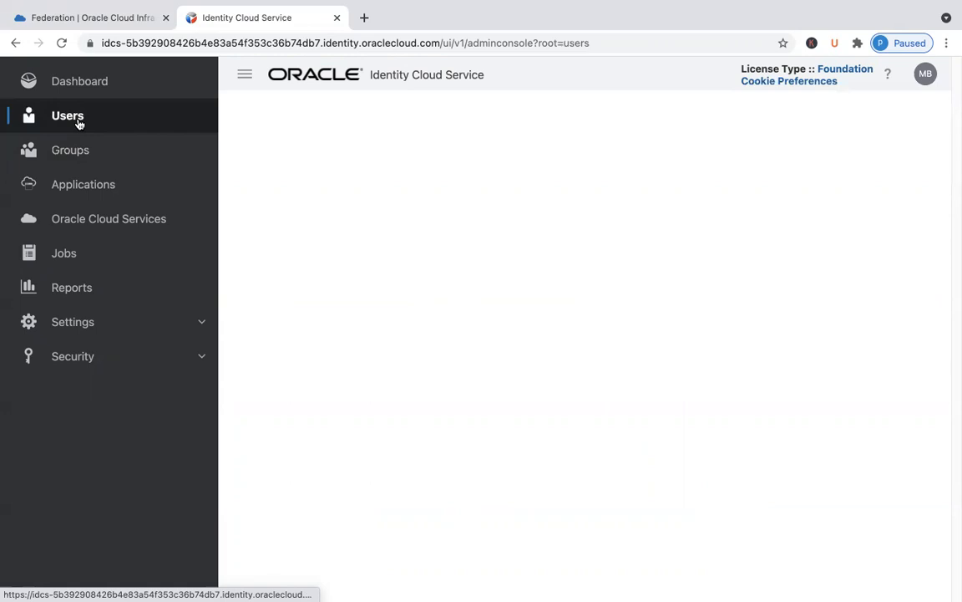
click(80, 160)
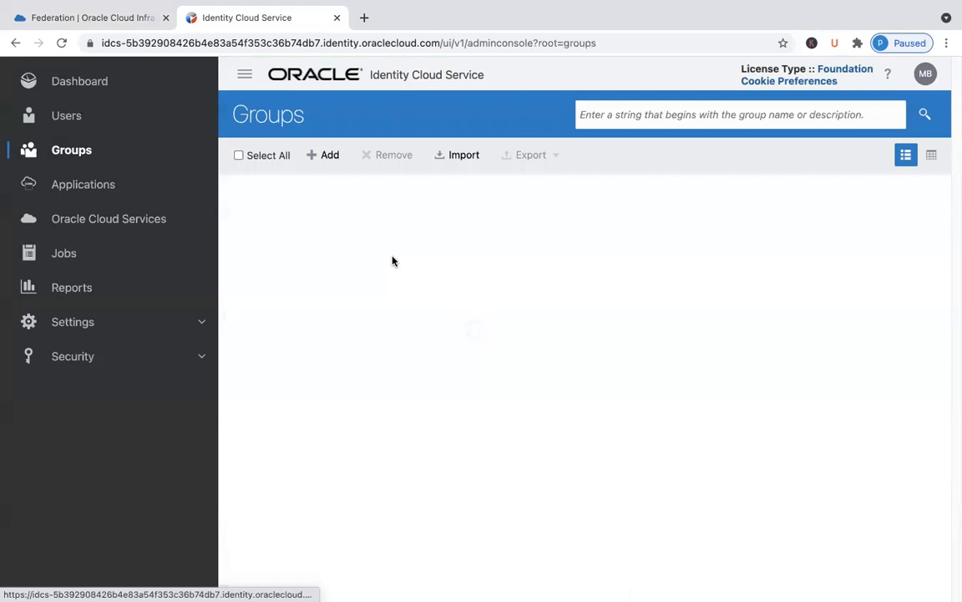
Close and reopen the Identity Cloud Service console and try again to load its Groups list
click(337, 18)
click(441, 363)
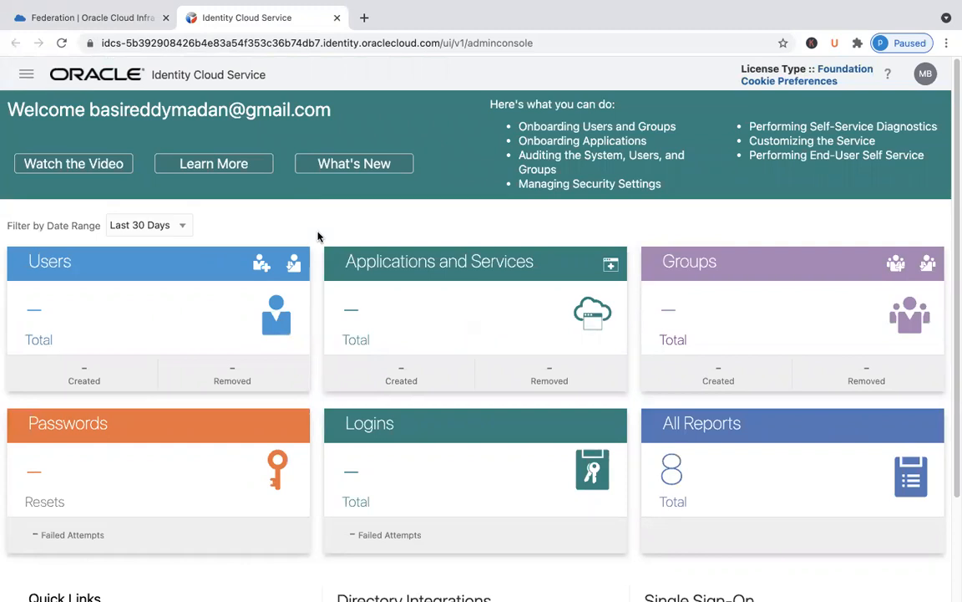
click(100, 17)
click(226, 19)
click(21, 76)
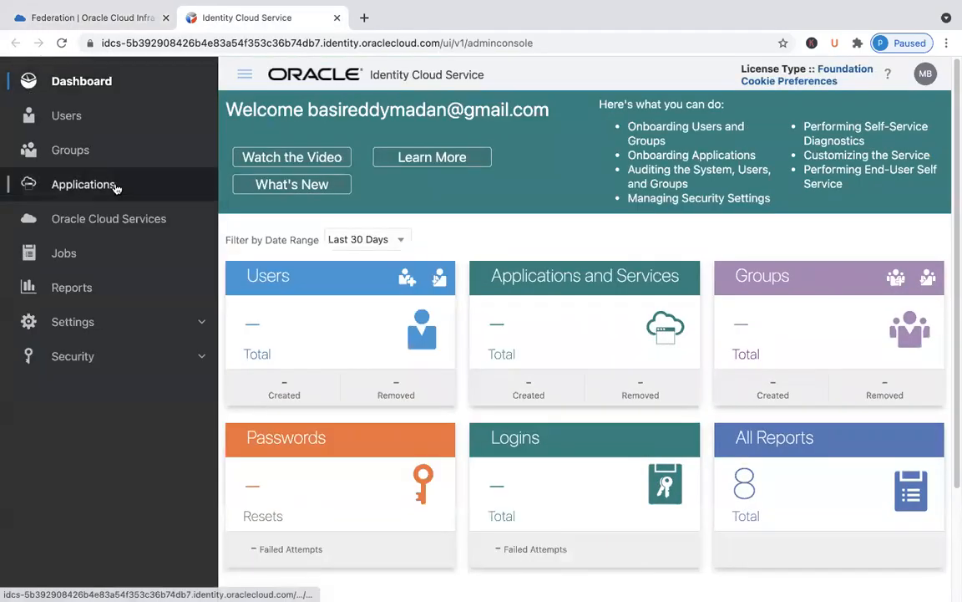
click(121, 158)
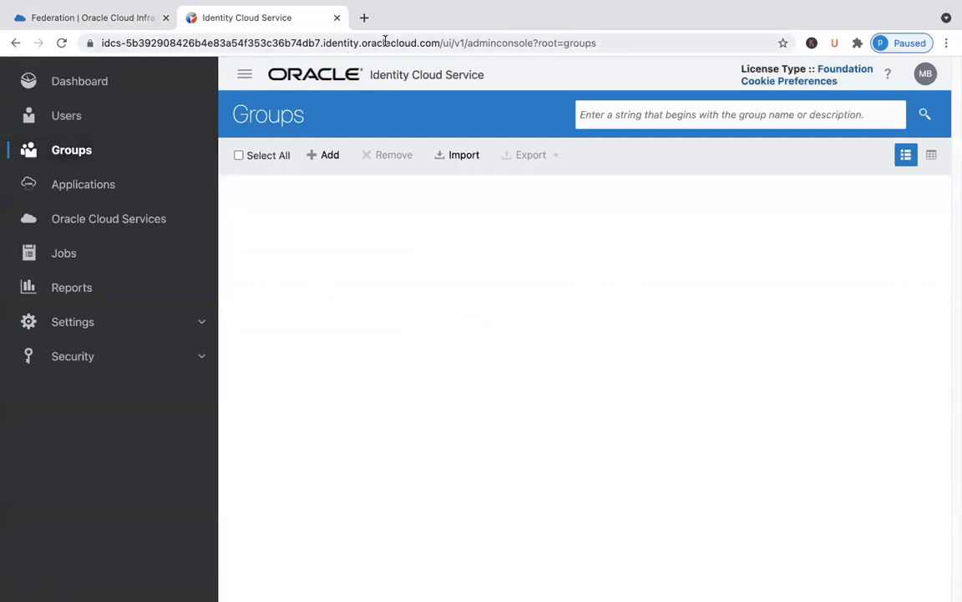
Switch to Firefox and open the Groups list in the Identity Cloud Service console
mouse_move(532, 5)
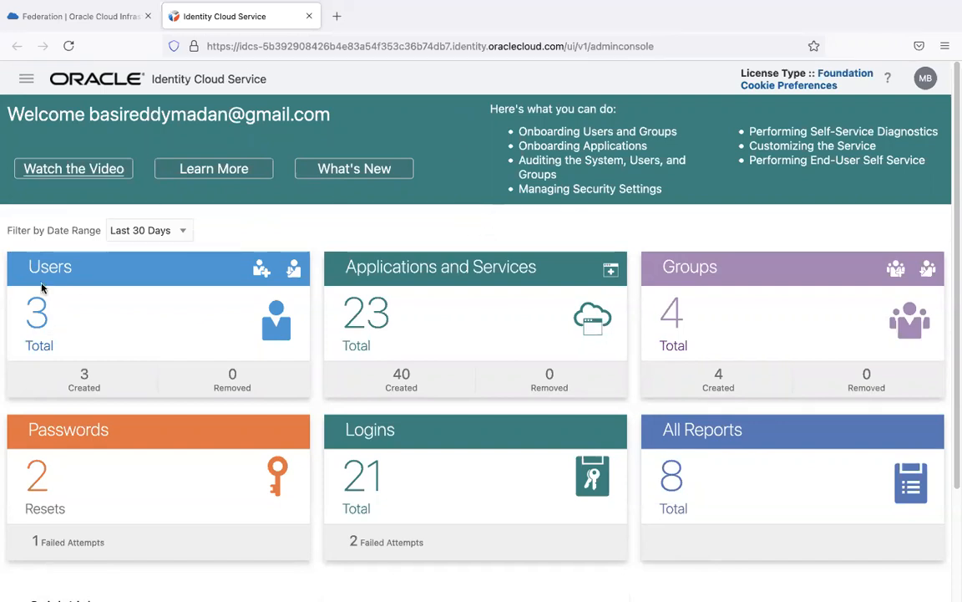
click(28, 80)
click(92, 158)
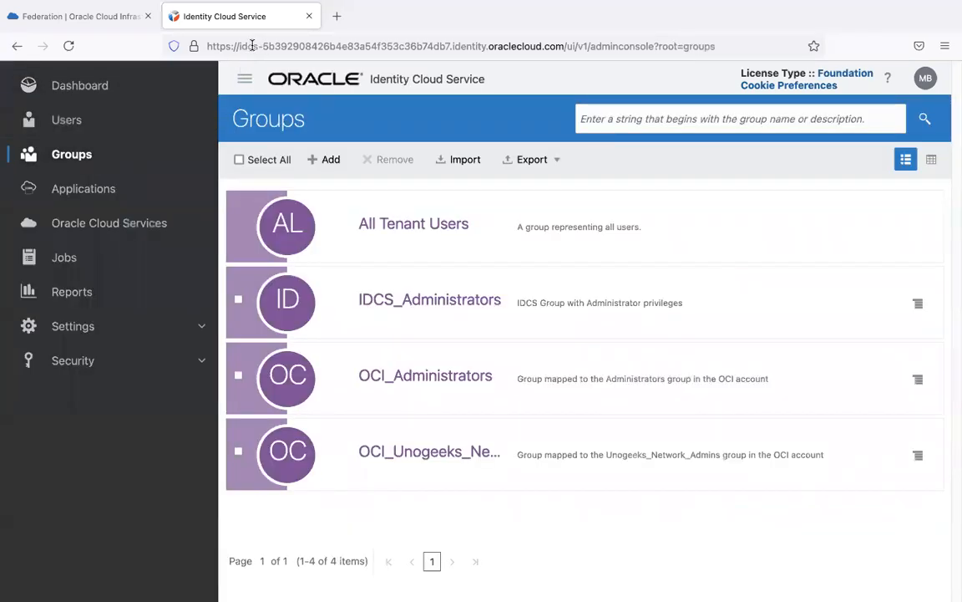
Create a group named Demo_Network_Admins with the first listed user assigned, and view the group's users
click(327, 160)
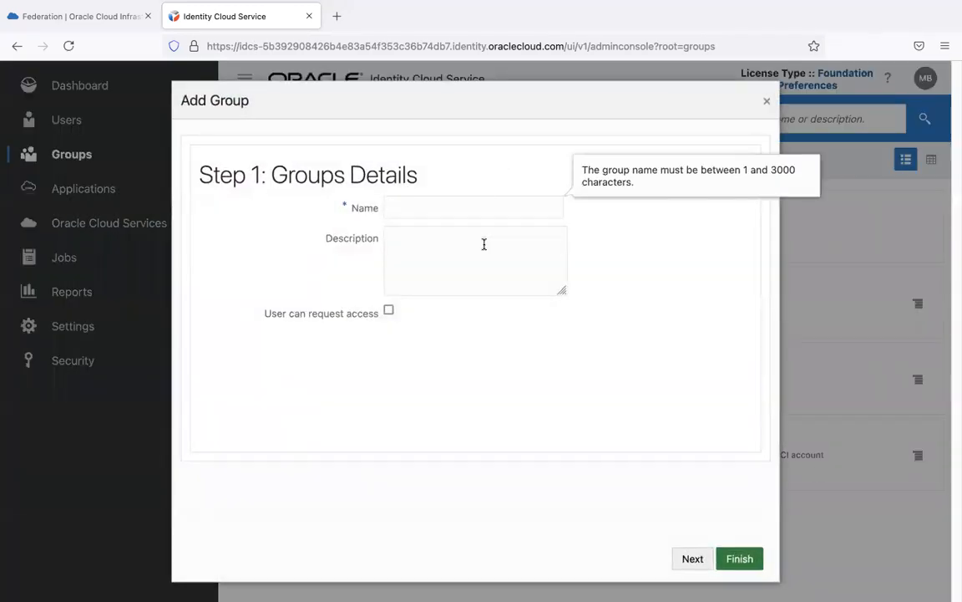
text(Demo_Network_Admins)
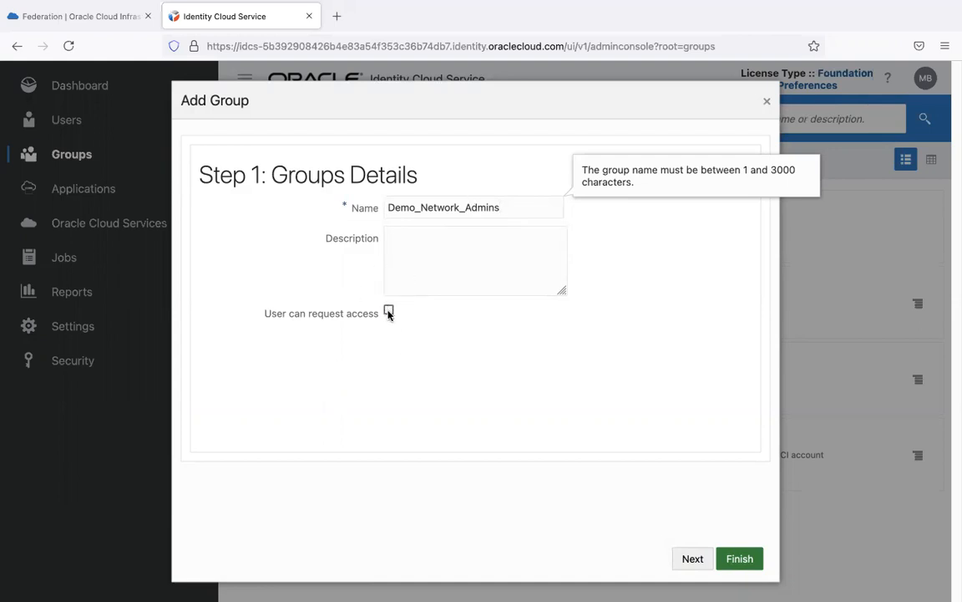
click(700, 558)
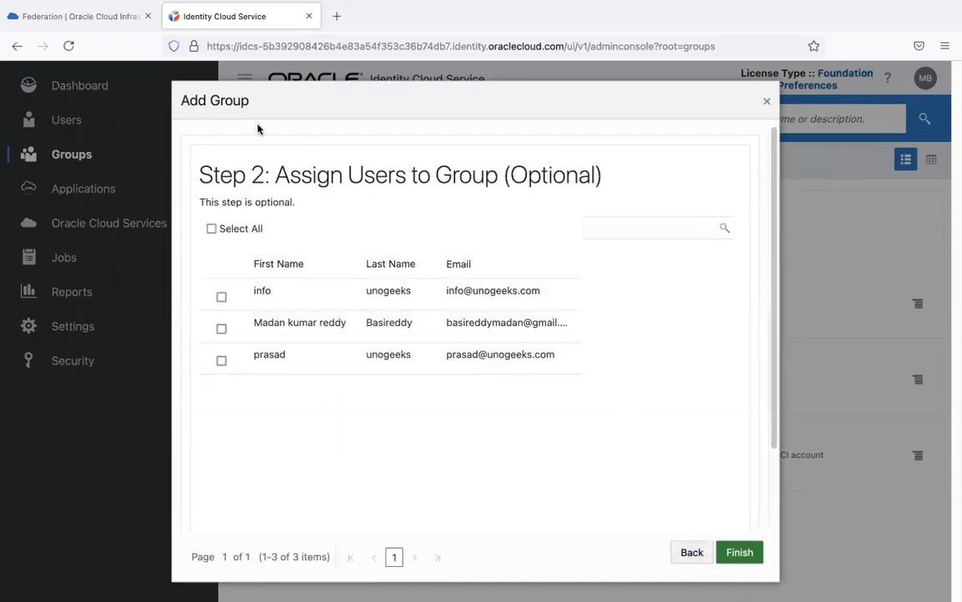
click(222, 296)
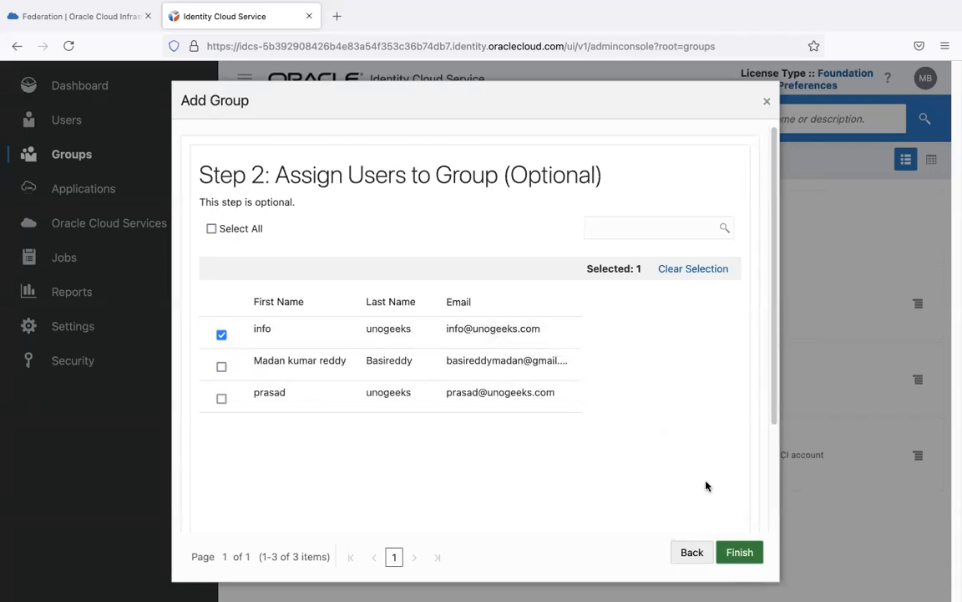
click(741, 554)
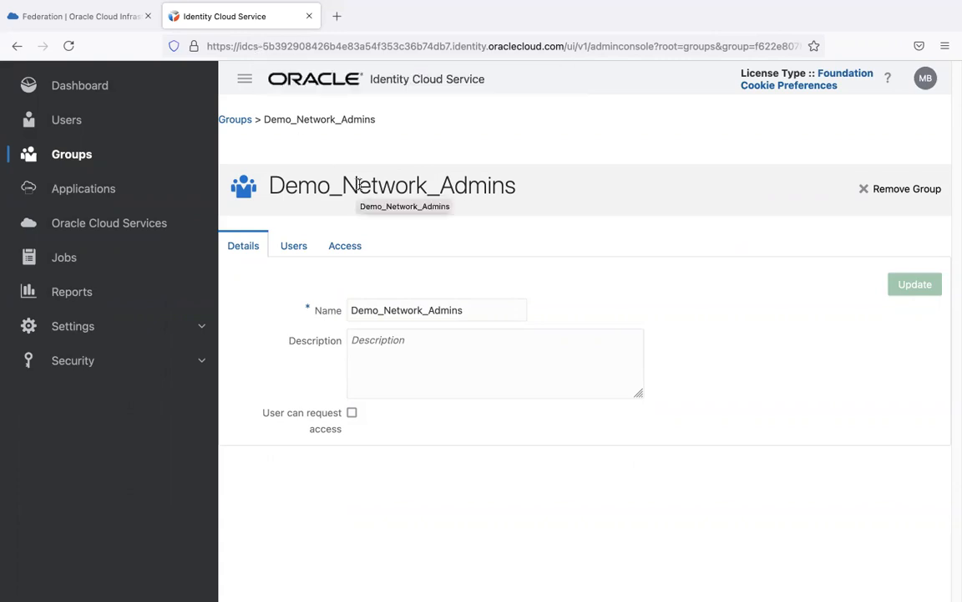
click(297, 244)
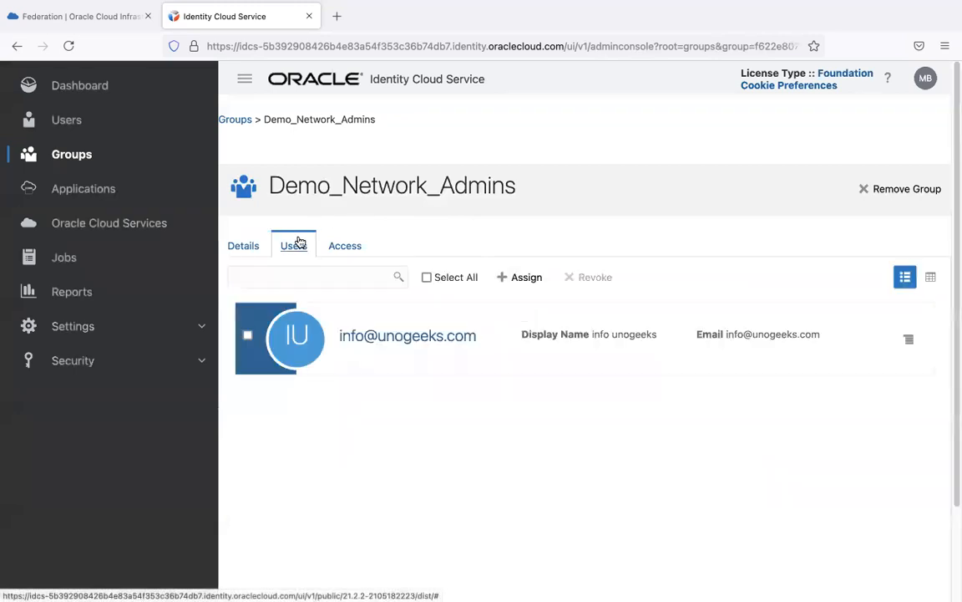
click(101, 17)
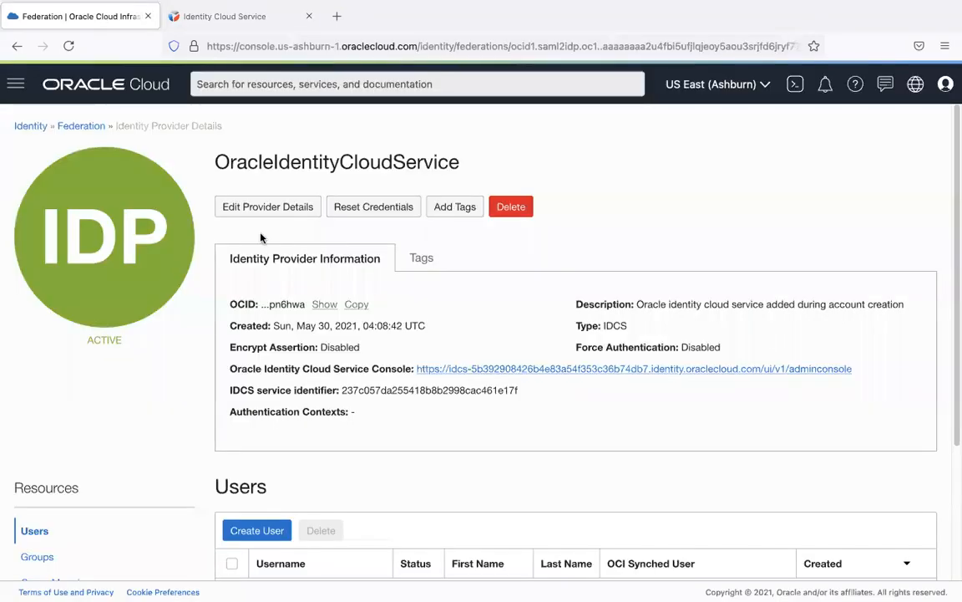
click(16, 84)
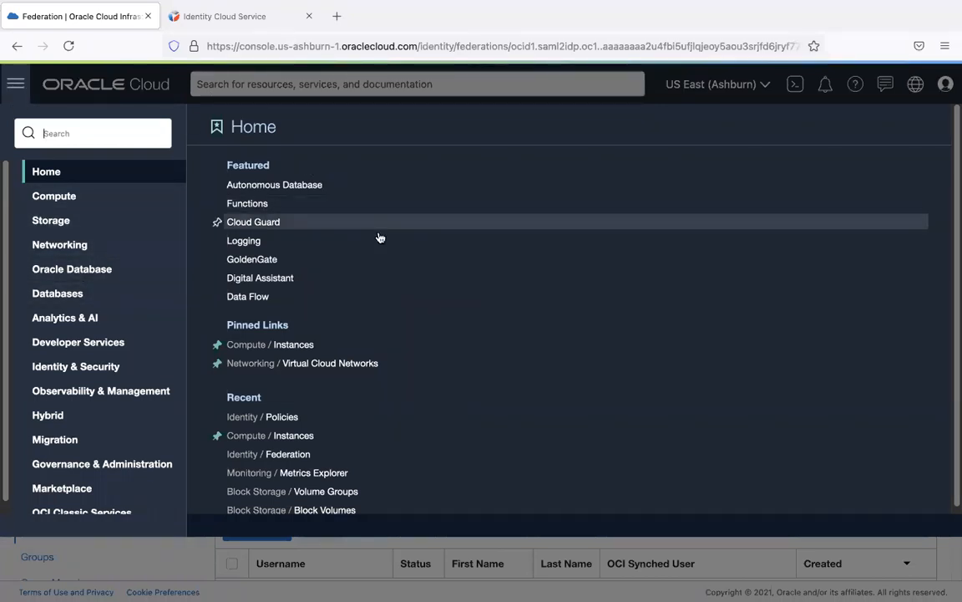
click(133, 86)
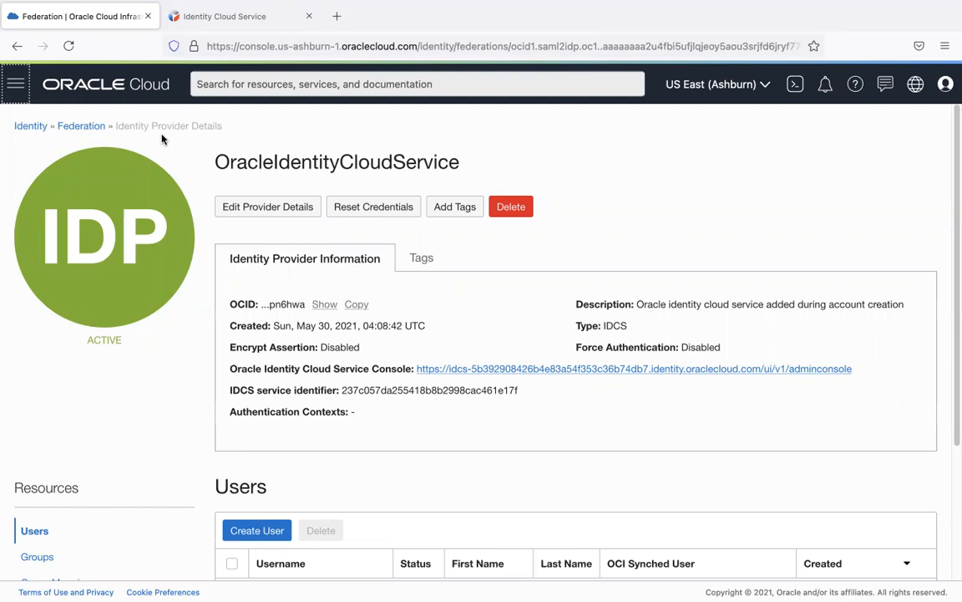
click(235, 19)
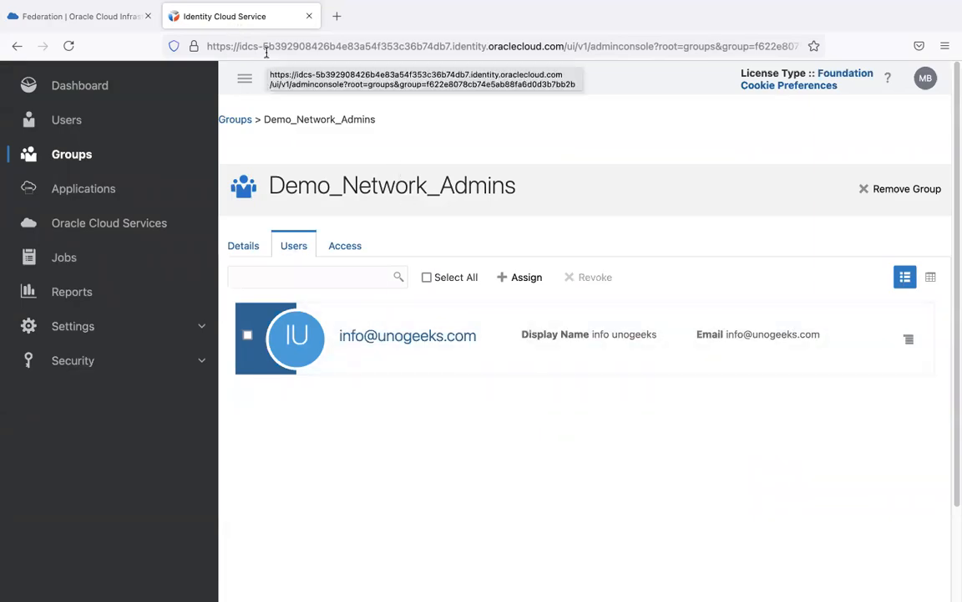
Return to the Oracle Cloud console and open the Groups page under Identity & Security
click(109, 16)
click(15, 83)
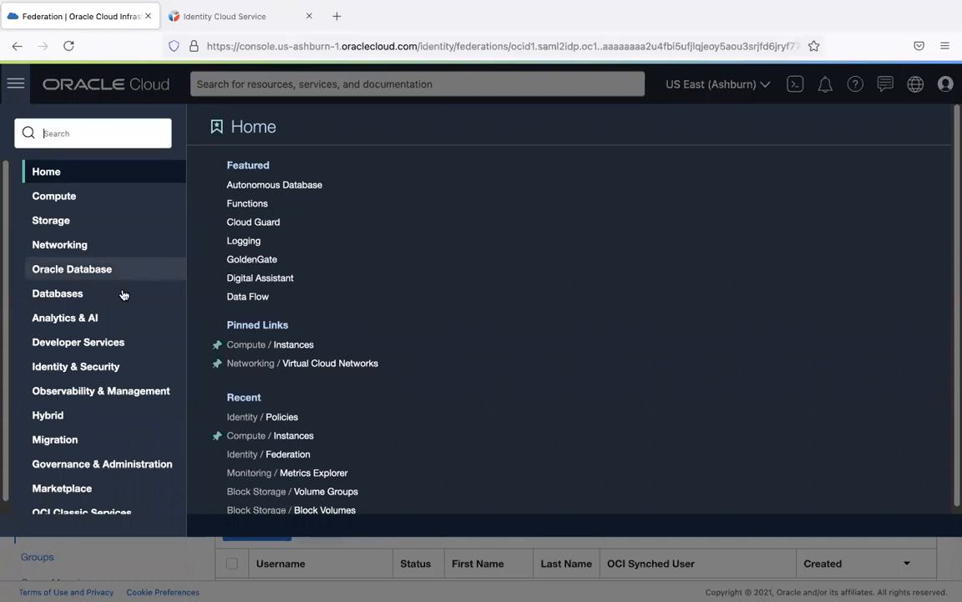
click(125, 367)
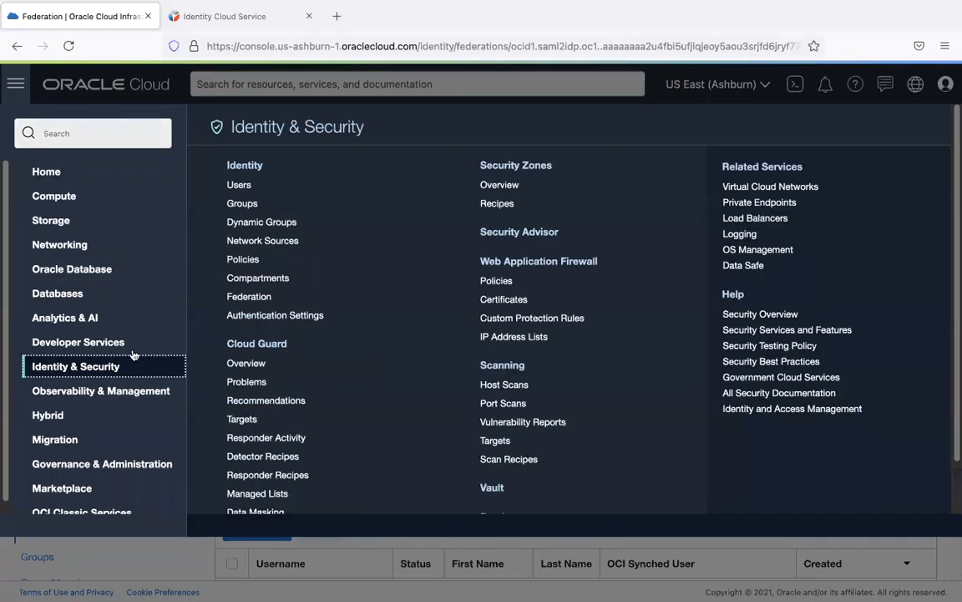
click(257, 205)
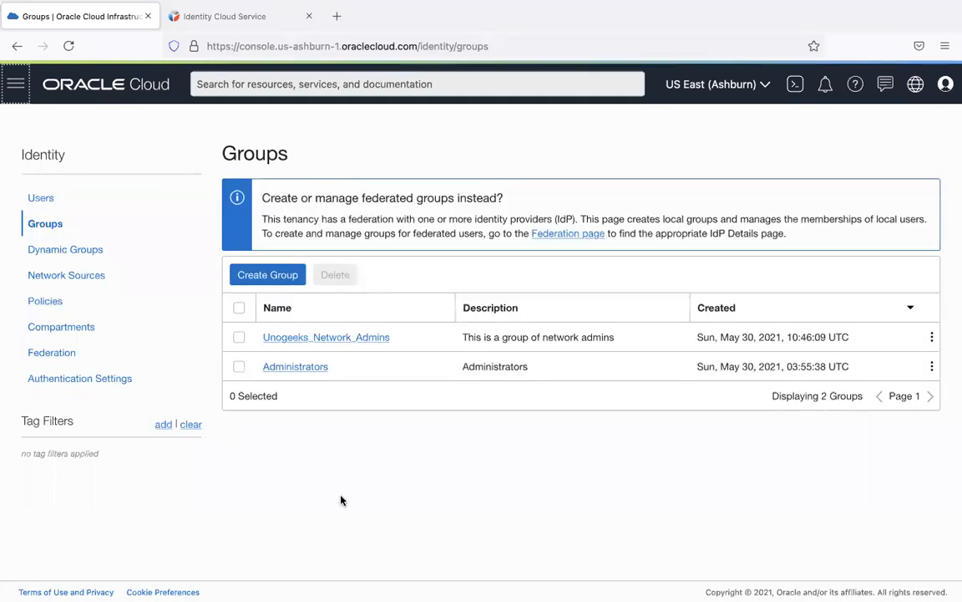
Rename the Identity Cloud Service group Demo_Network_Admins as OCI_Demo_Network_Admins and save the update
click(255, 20)
click(241, 245)
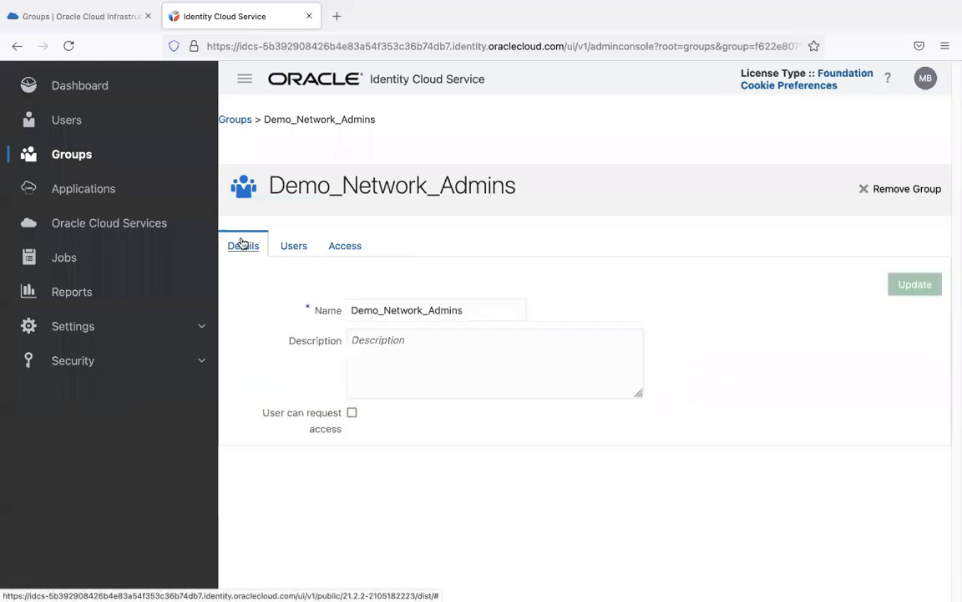
click(347, 309)
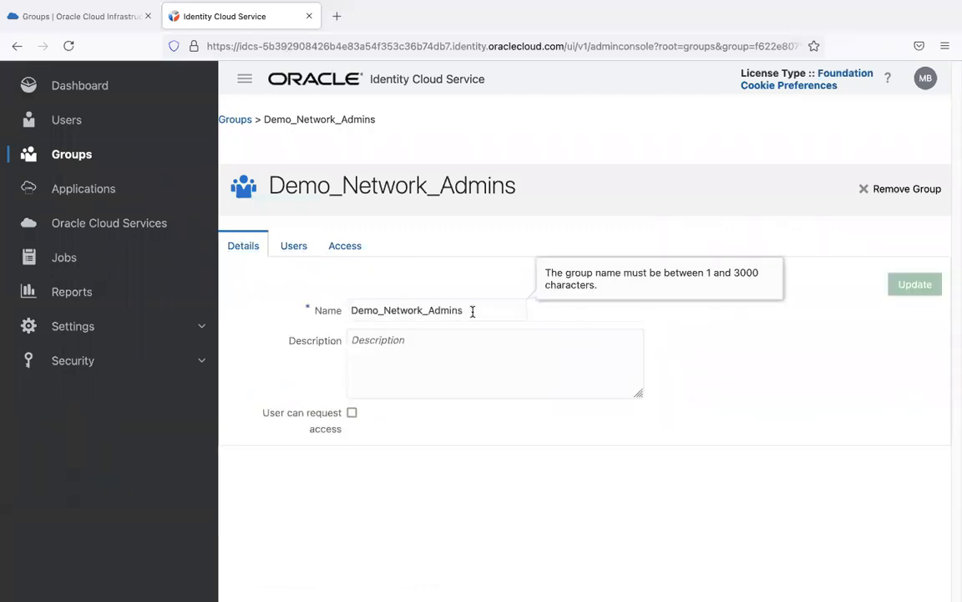
text(OCI_)
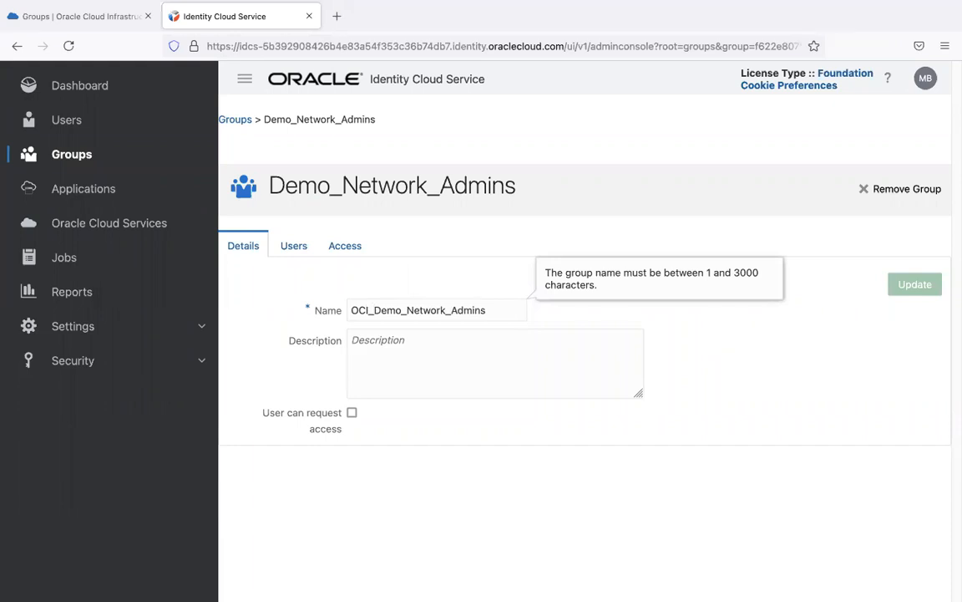
click(777, 369)
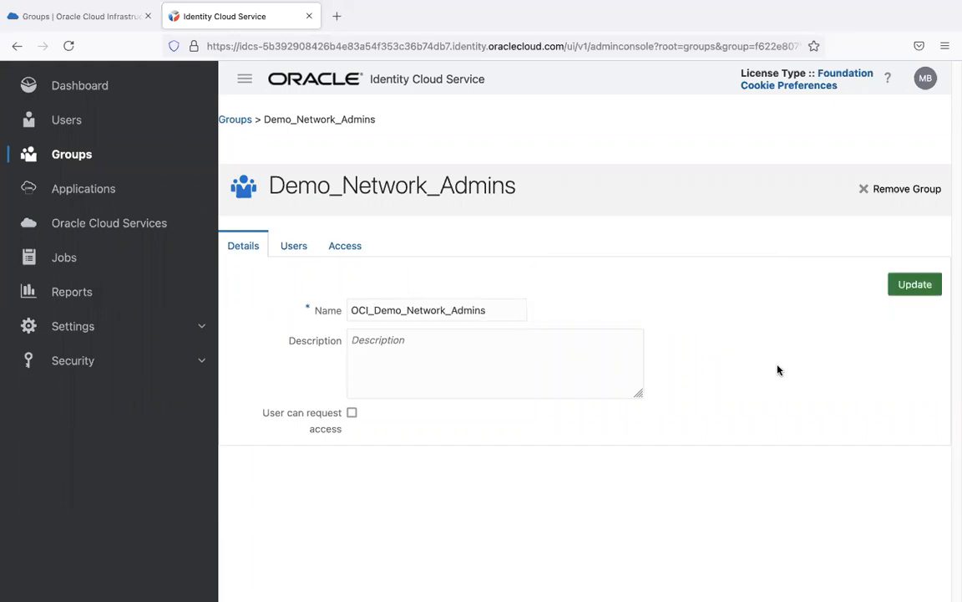
click(913, 294)
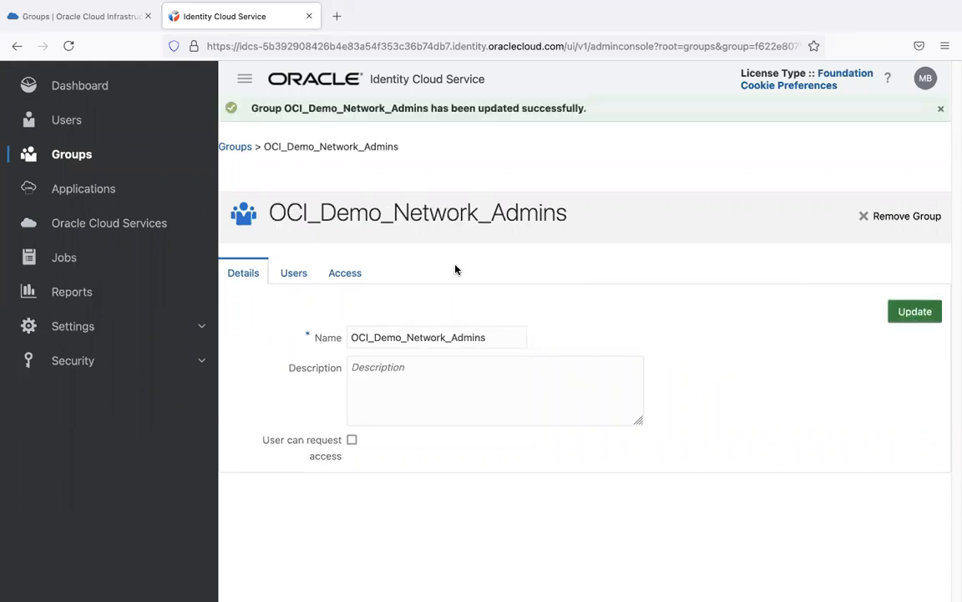
Highlight the Demo_Network_Admins part of the Identity Cloud Service group's name and save the group again
double_click(375, 336)
click(513, 335)
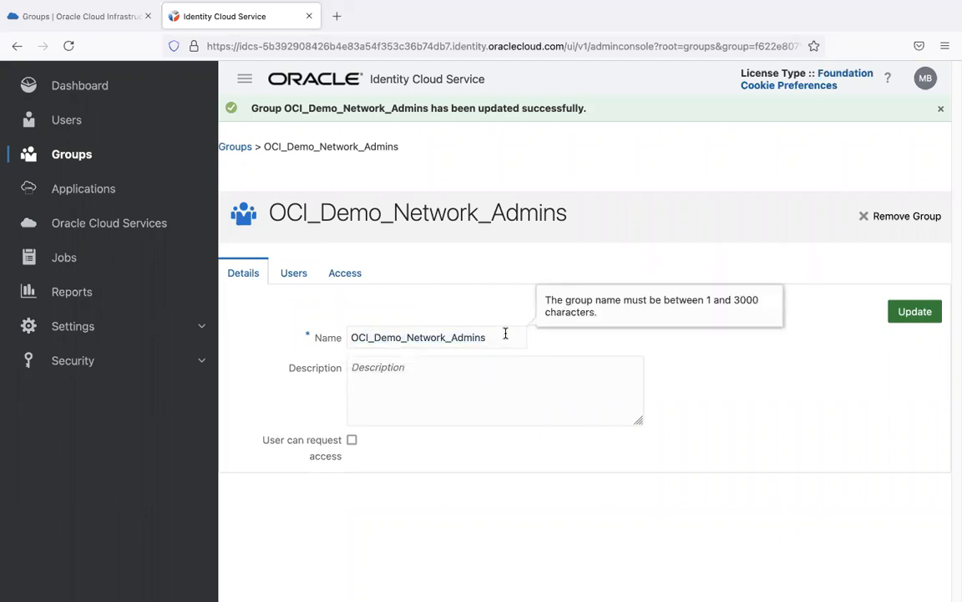
shift+click(375, 336)
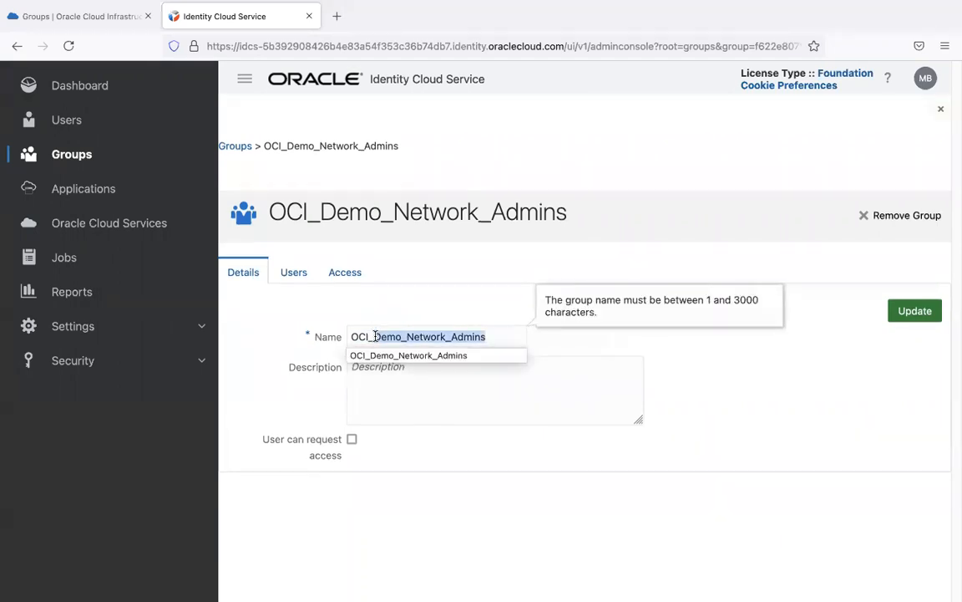
click(725, 354)
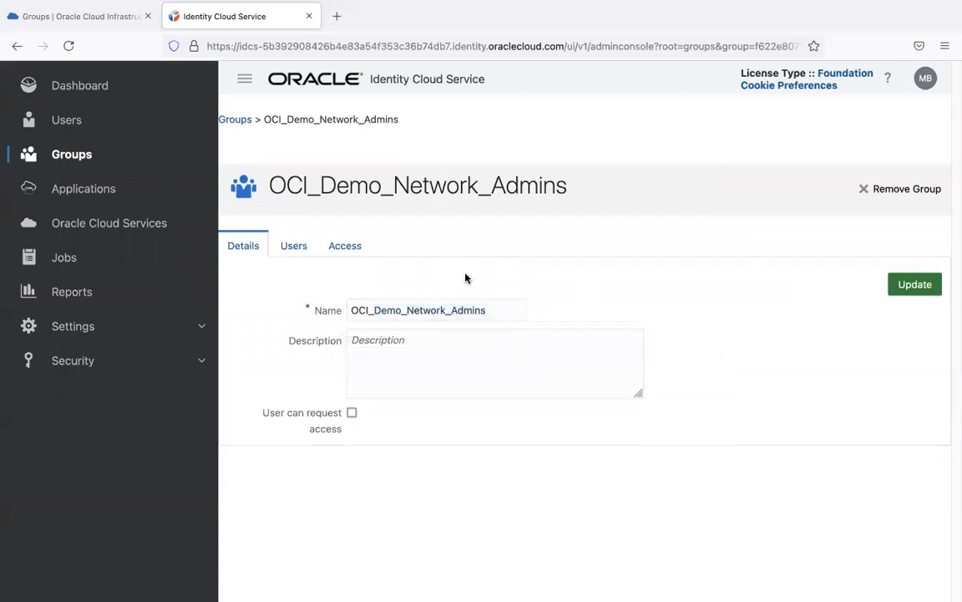
click(374, 310)
shift+click(488, 311)
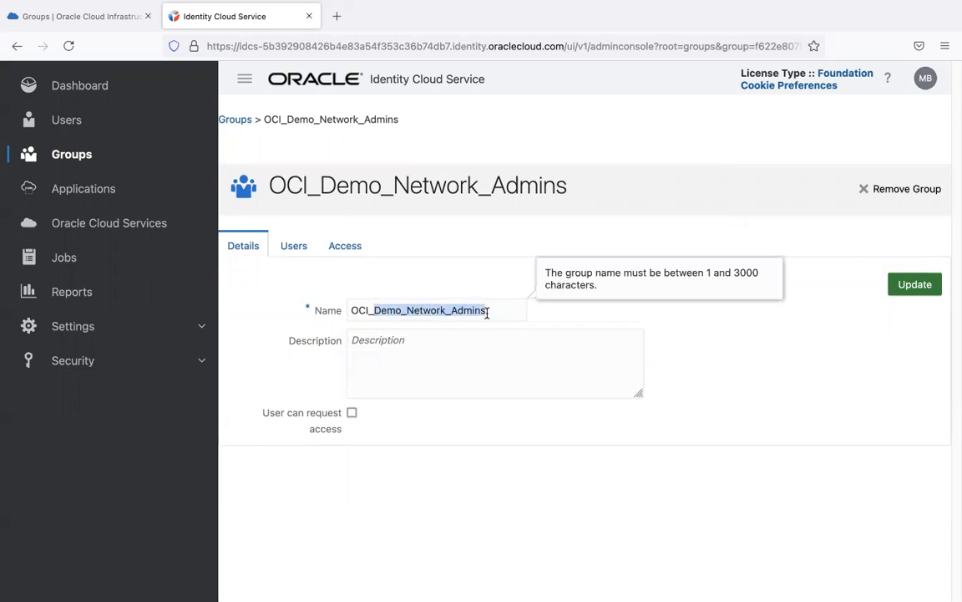
click(707, 356)
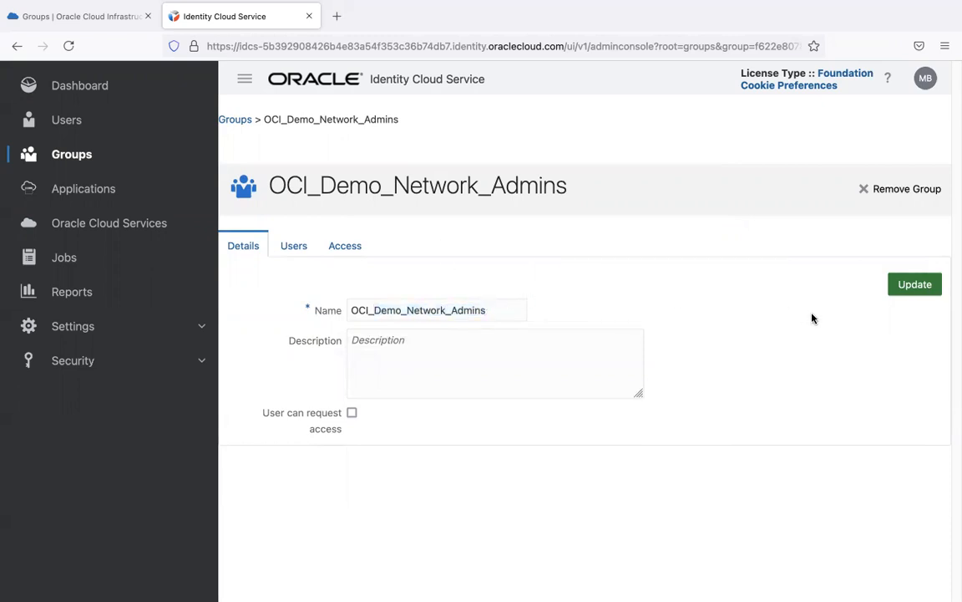
click(902, 286)
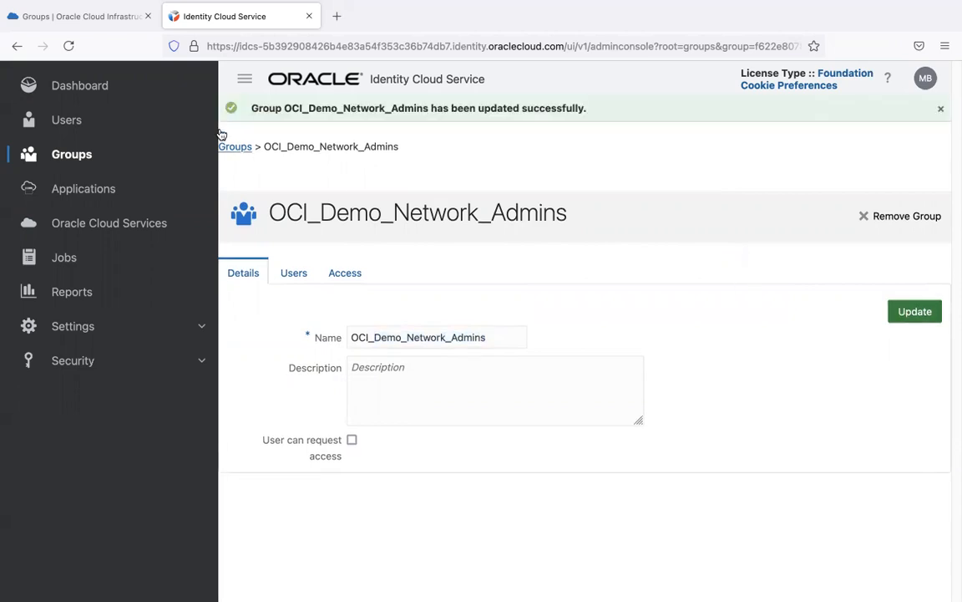
Return to the Oracle Cloud console and start a new group named Demo_Network_Admins
click(100, 16)
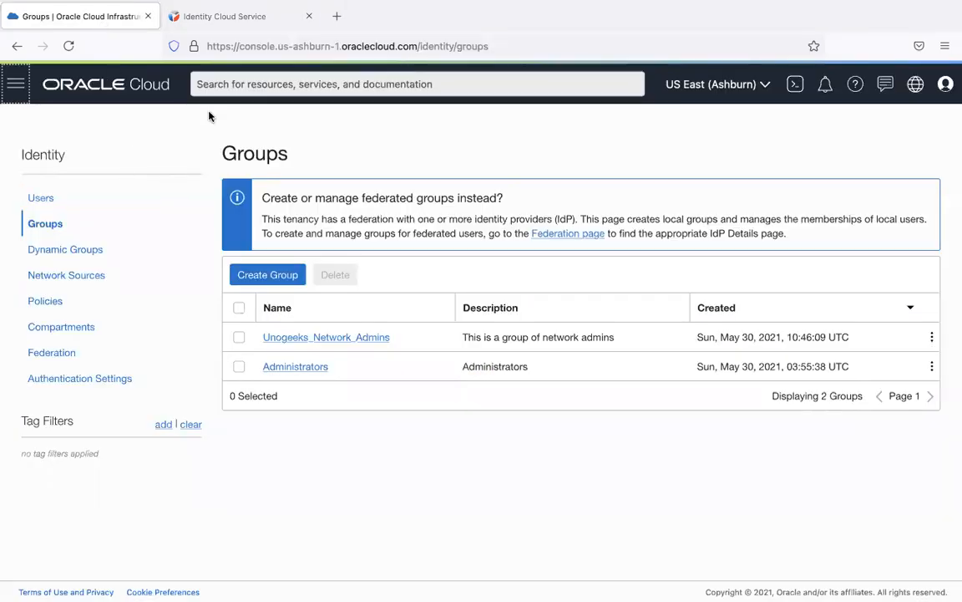
click(274, 277)
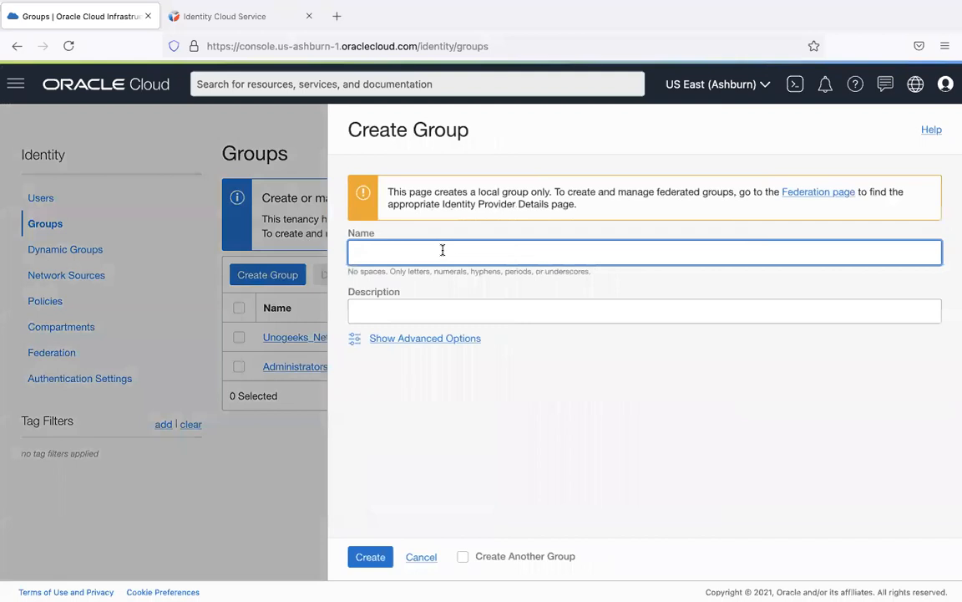
text(Demo_Network_Admins)
Enter the description "This is a group of network admins" and create the group
click(415, 313)
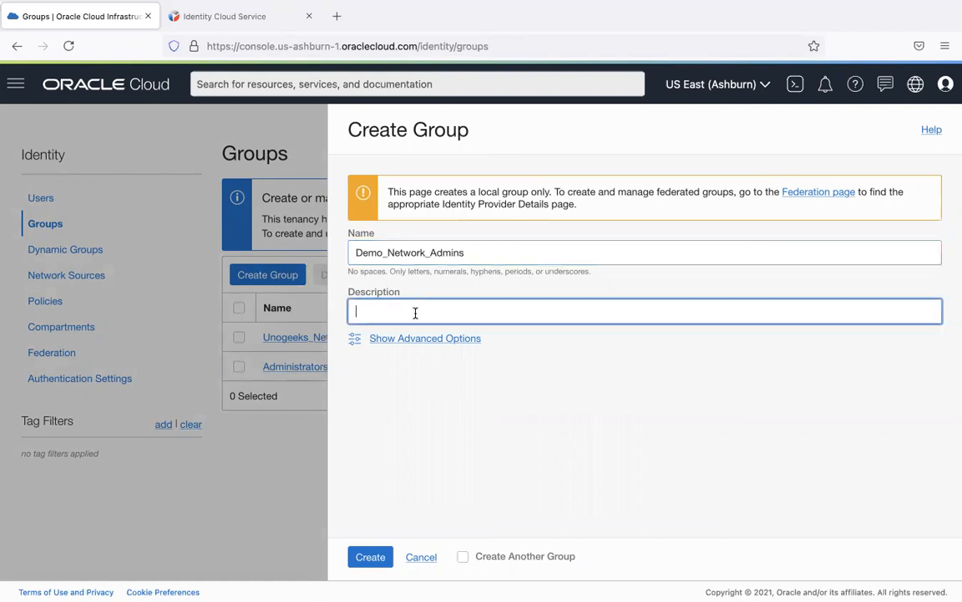
text(This a group)
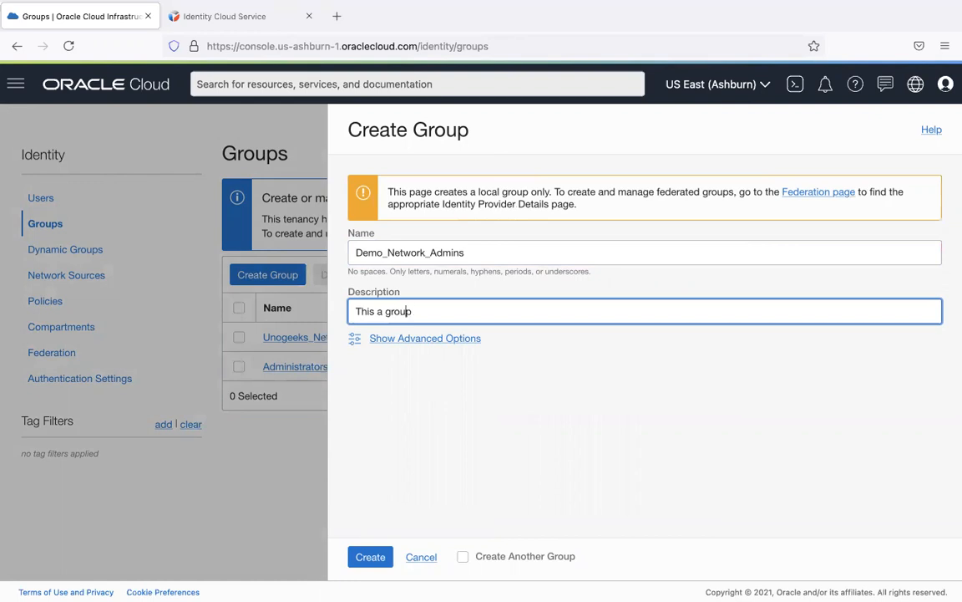
click(377, 310)
text(is)
click(477, 312)
text(nof)
key(BackSpace)
text(of )
text(netwr)
text(ork dm)
text(amdi)
key(BackSpace)
key(BackSpace)
text(dmins)
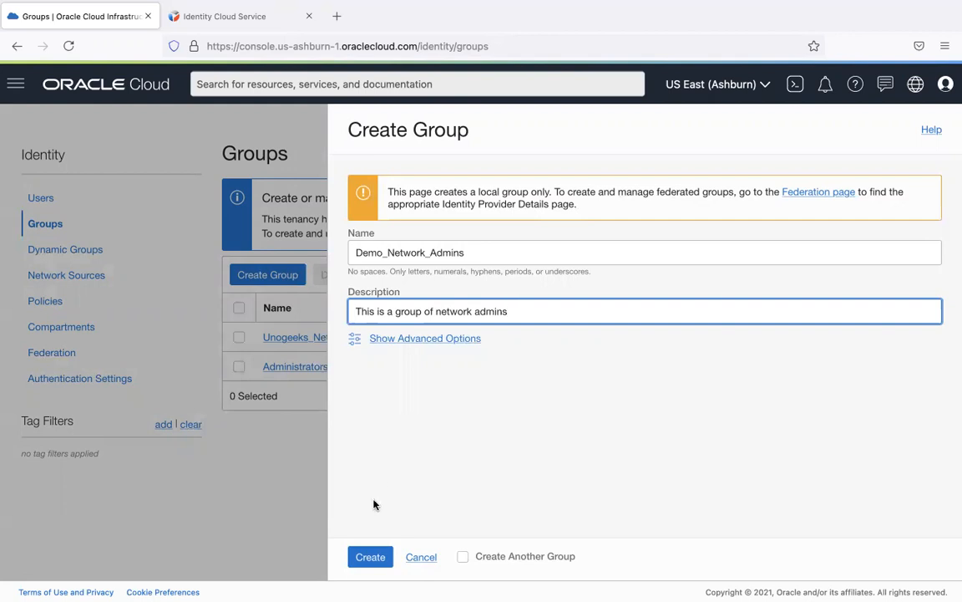
click(371, 556)
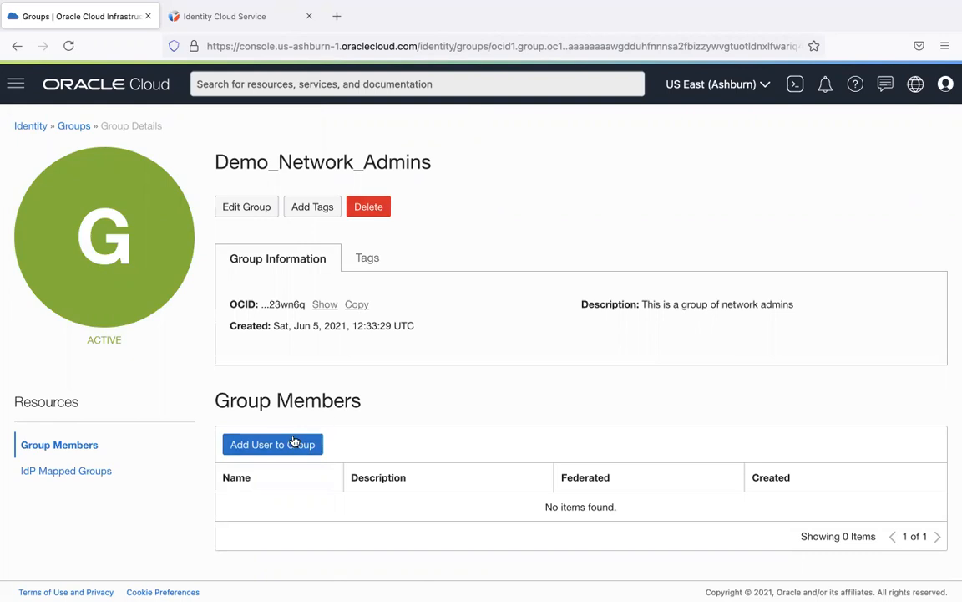
click(244, 17)
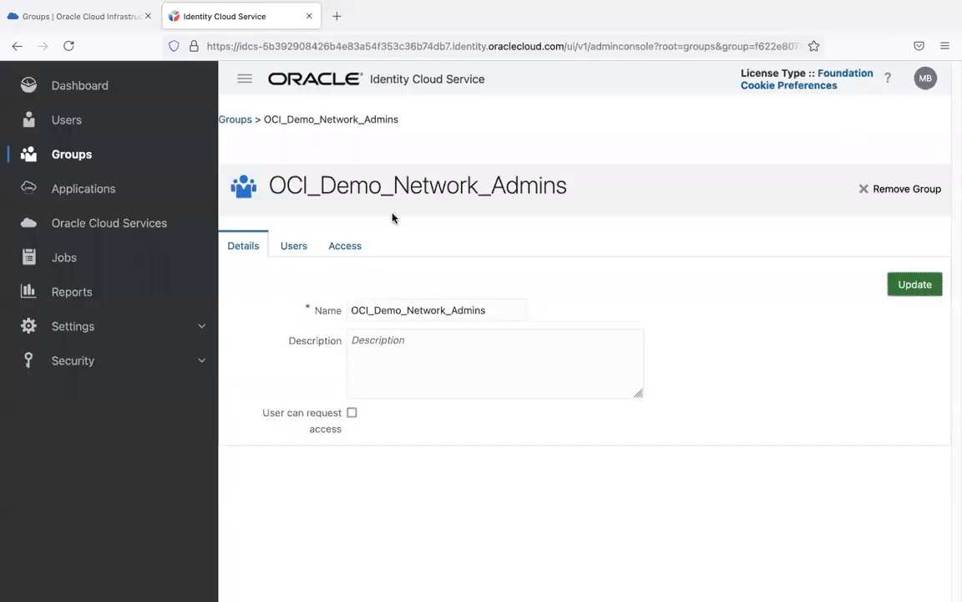
click(91, 17)
click(291, 447)
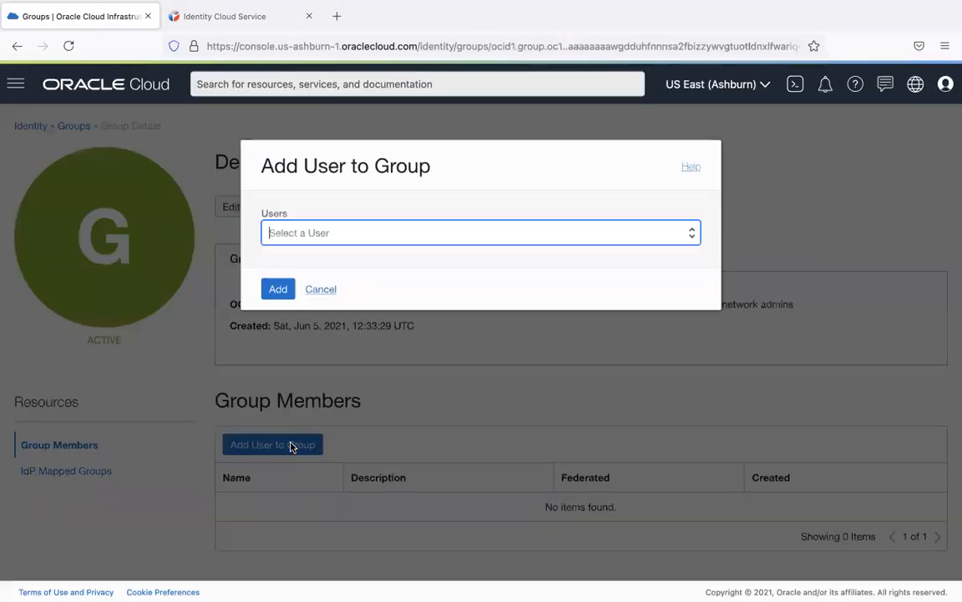
click(692, 235)
click(393, 307)
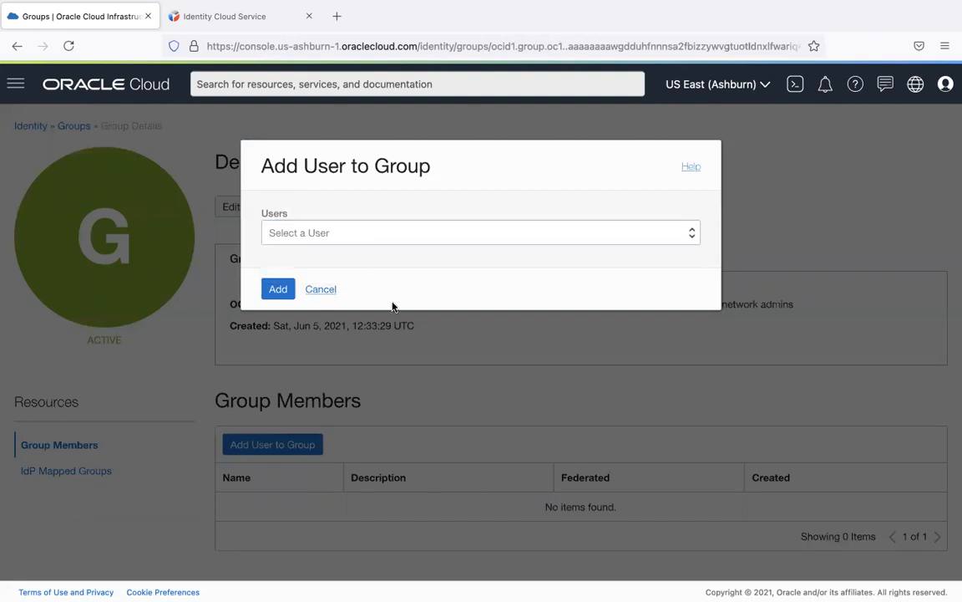
click(320, 290)
click(282, 445)
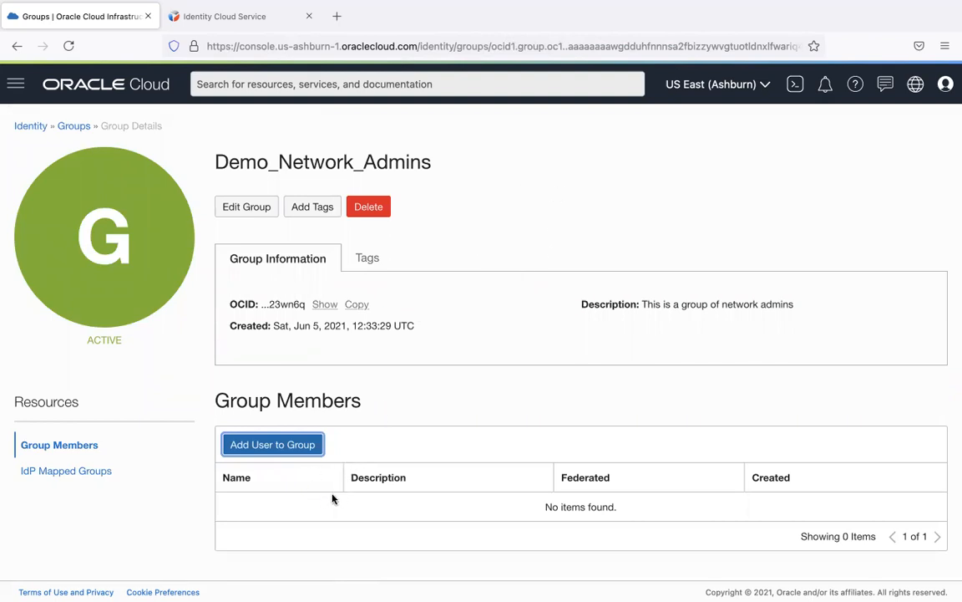
View the user types offered for a new user under Identity, cancel the form and open the Groups list
click(27, 125)
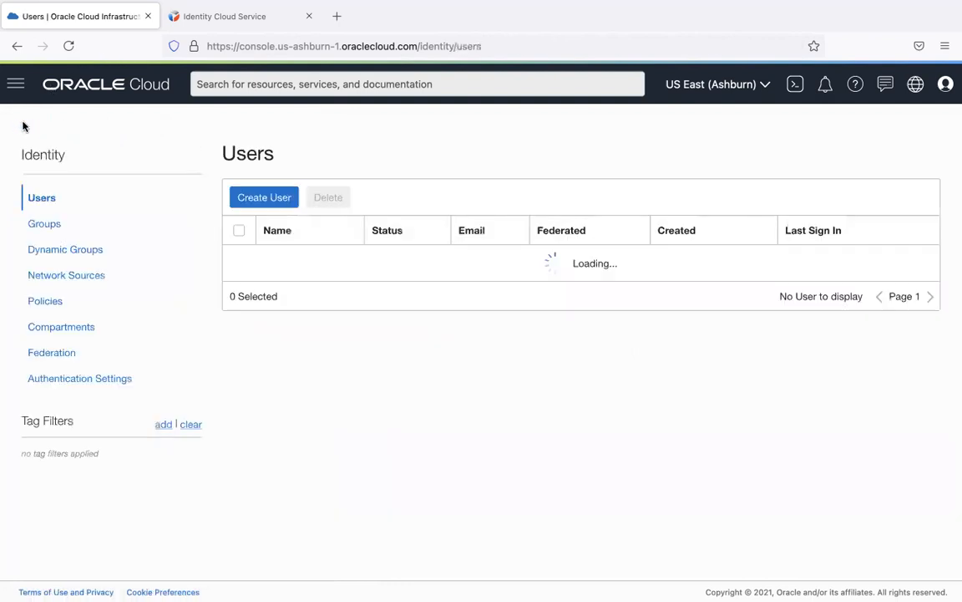
click(282, 292)
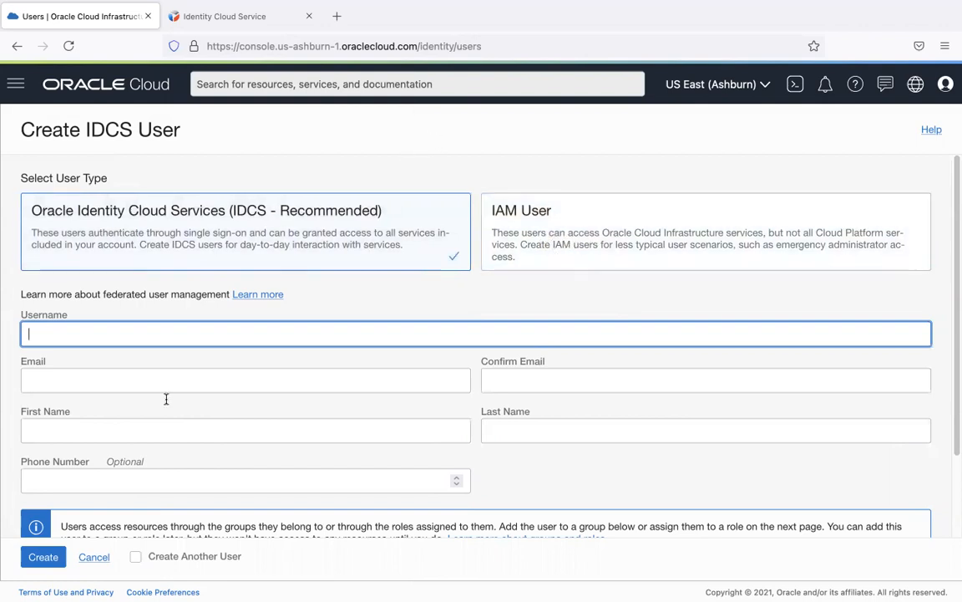
click(92, 556)
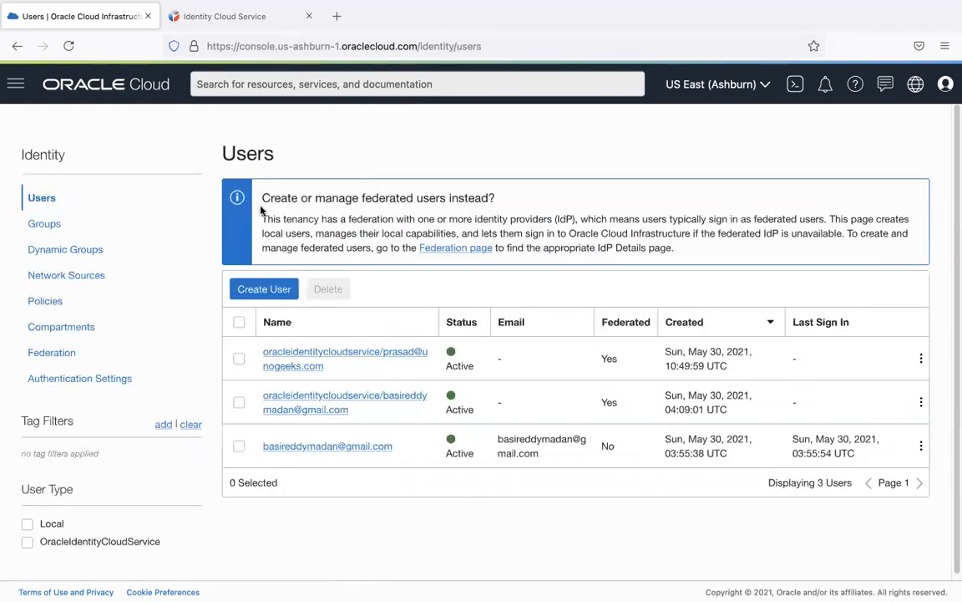
click(112, 228)
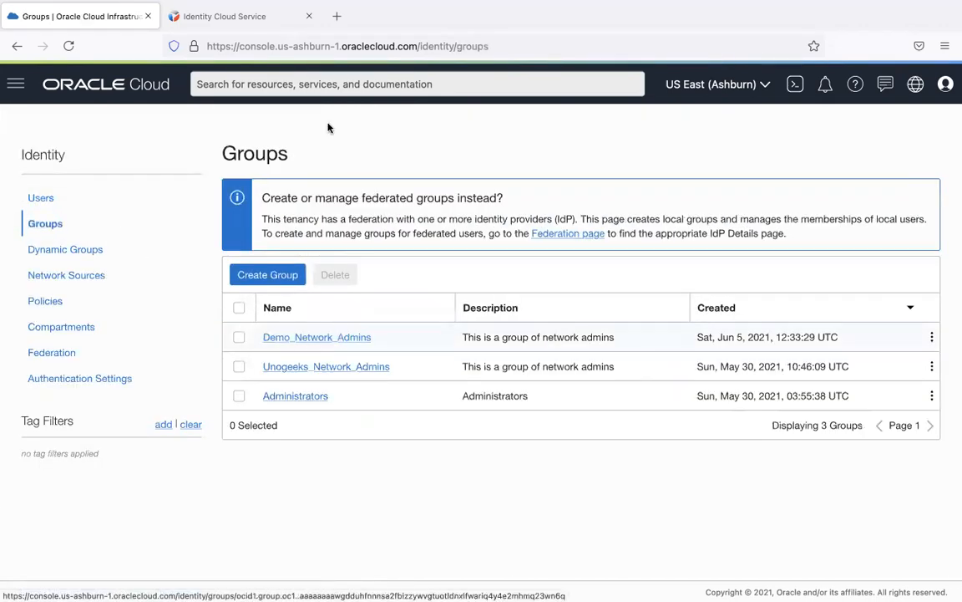
Compare the Demo_Network_Admins part of the Identity Cloud Service group's title with the group name in the Oracle Cloud console
click(251, 18)
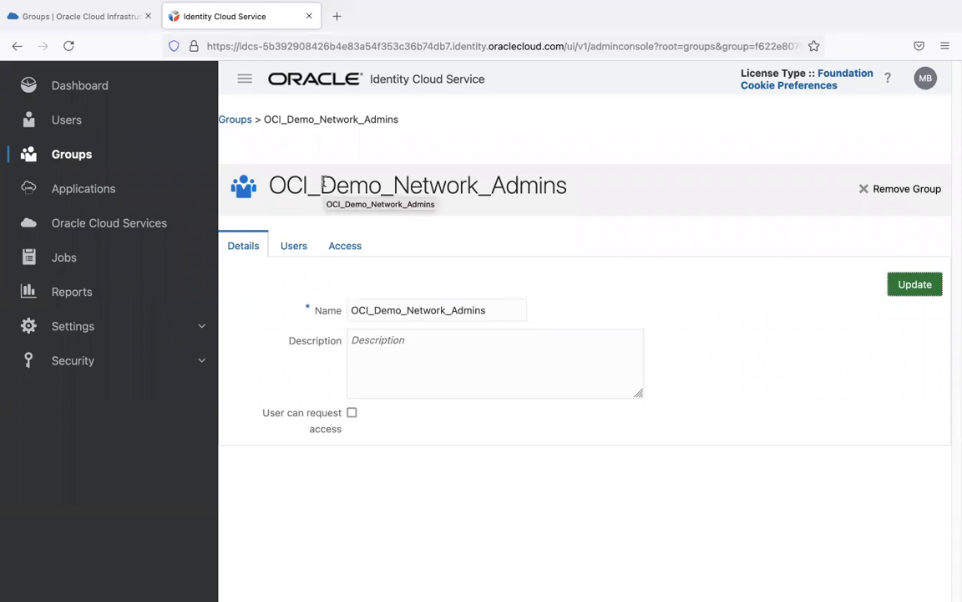
drag(323, 183, 563, 187)
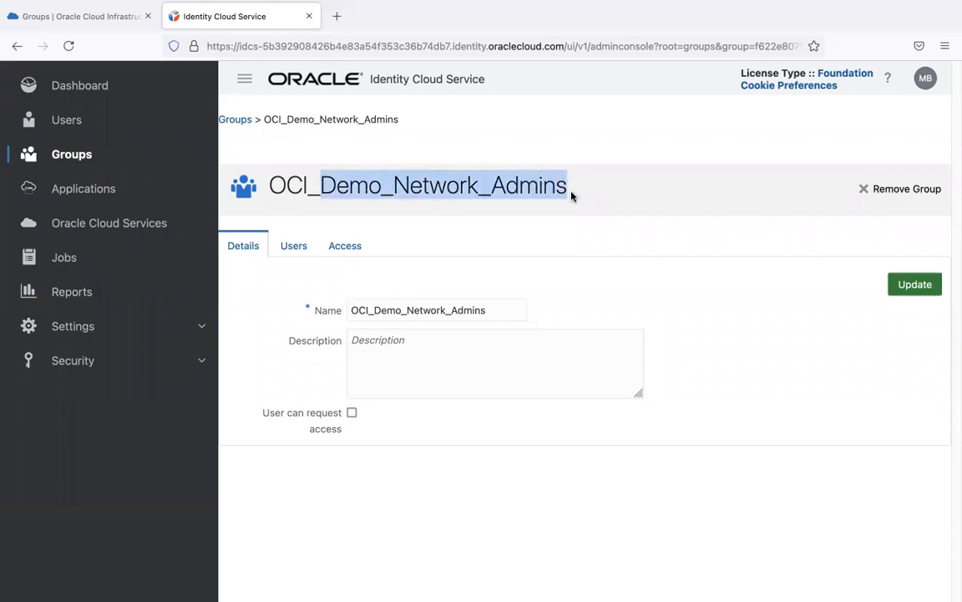
click(108, 14)
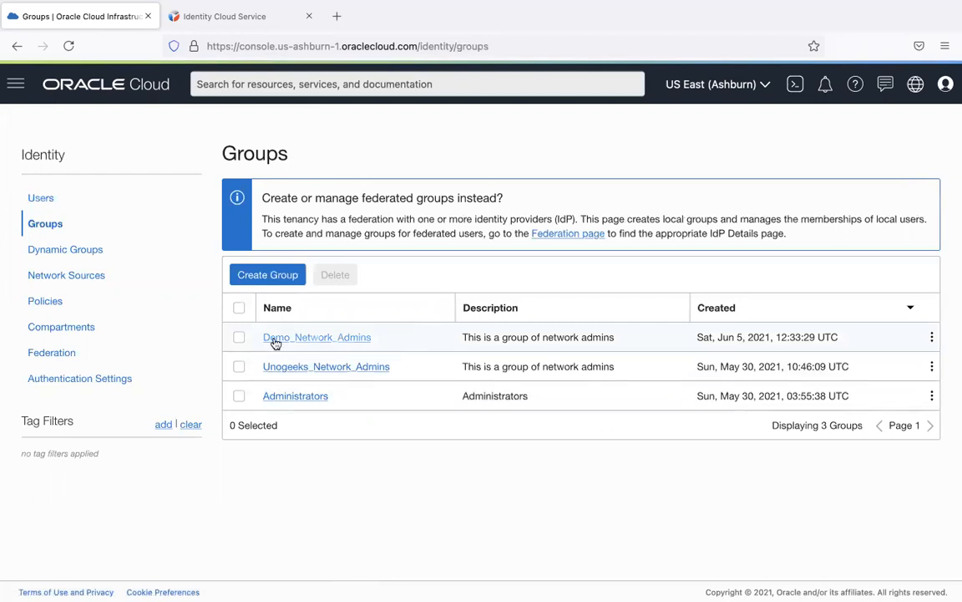
Open the group mappings of the OracleIdentityCloudService provider on the Federation page
click(70, 354)
click(328, 263)
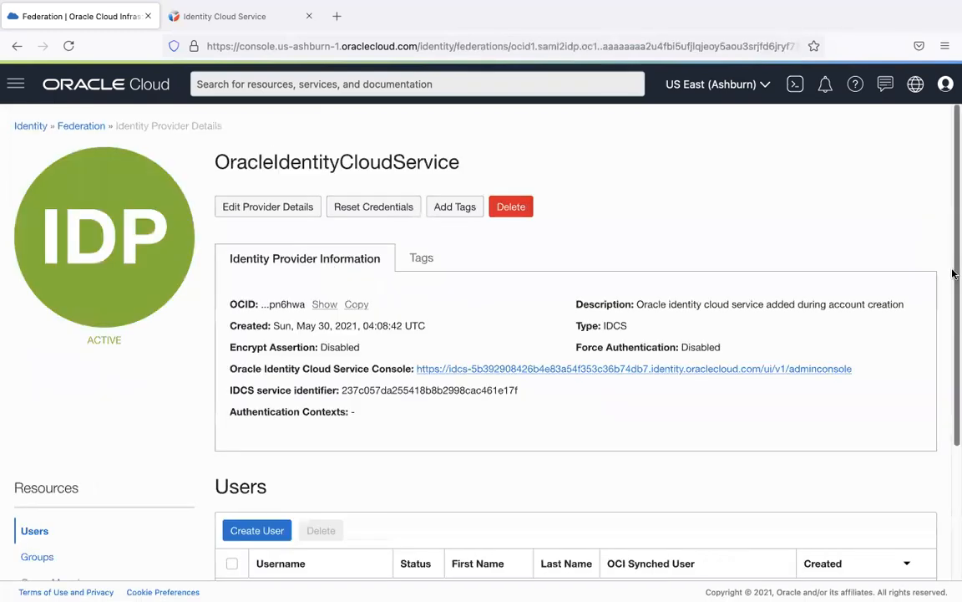
scroll(953, 275, down, 3)
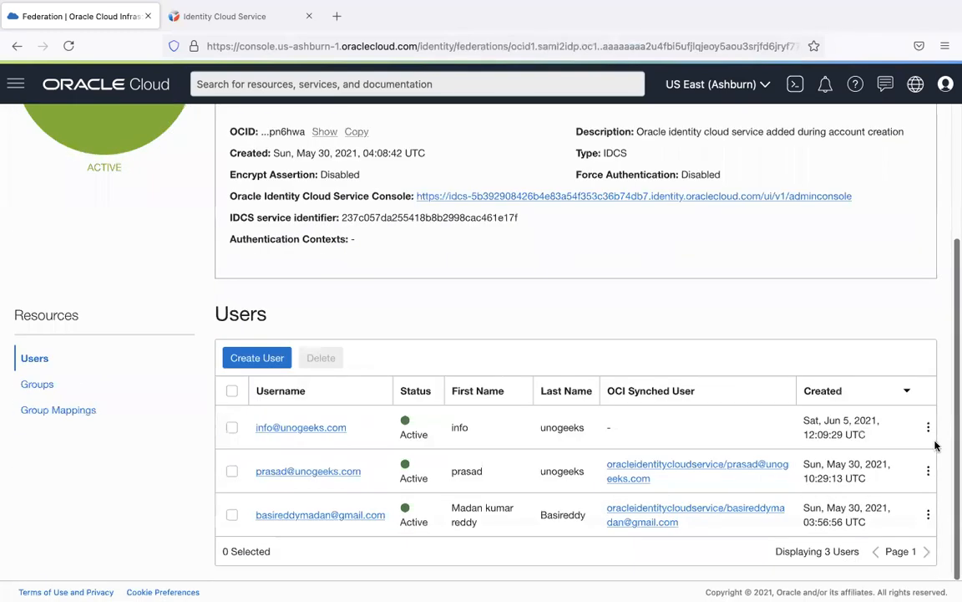
click(67, 410)
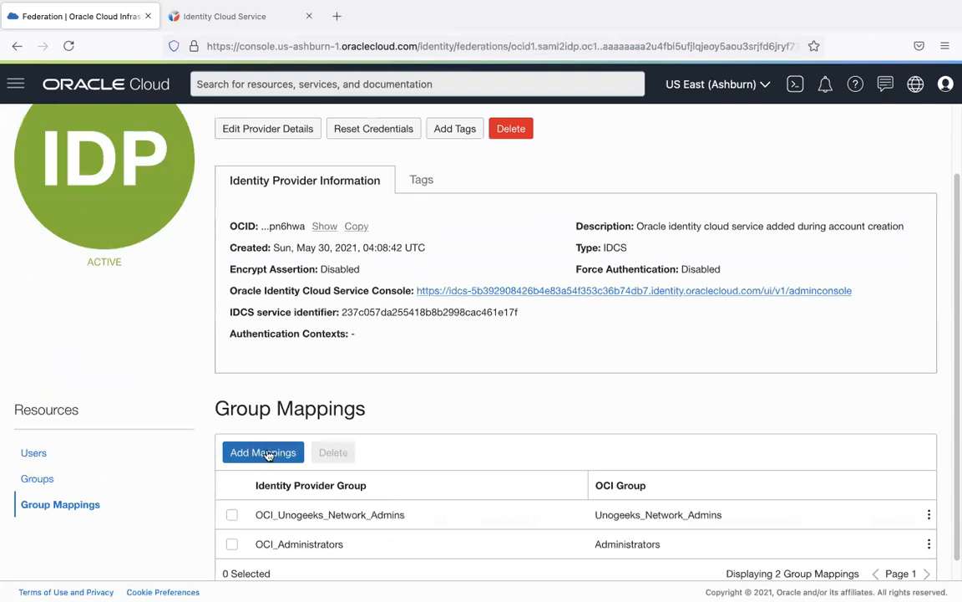
Add a mapping from the identity provider group OCI_Demo_Network_Admins to the OCI group Demo_Network_Admins
click(268, 452)
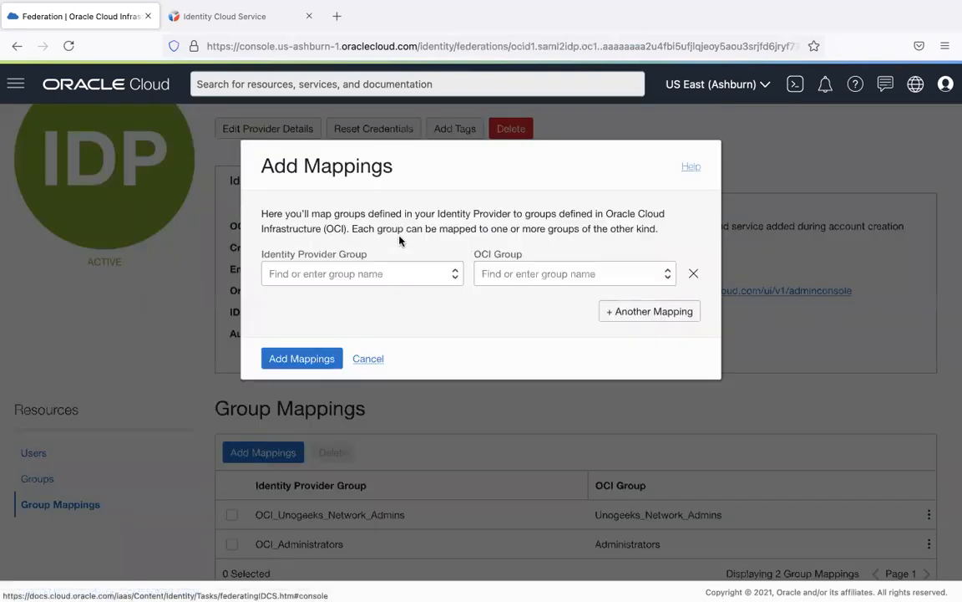
click(407, 281)
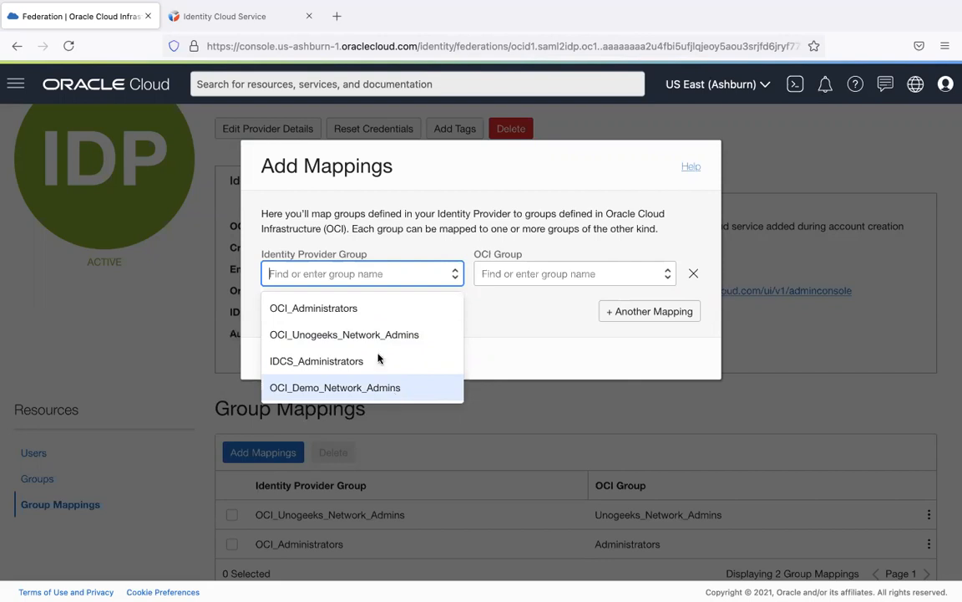
click(337, 389)
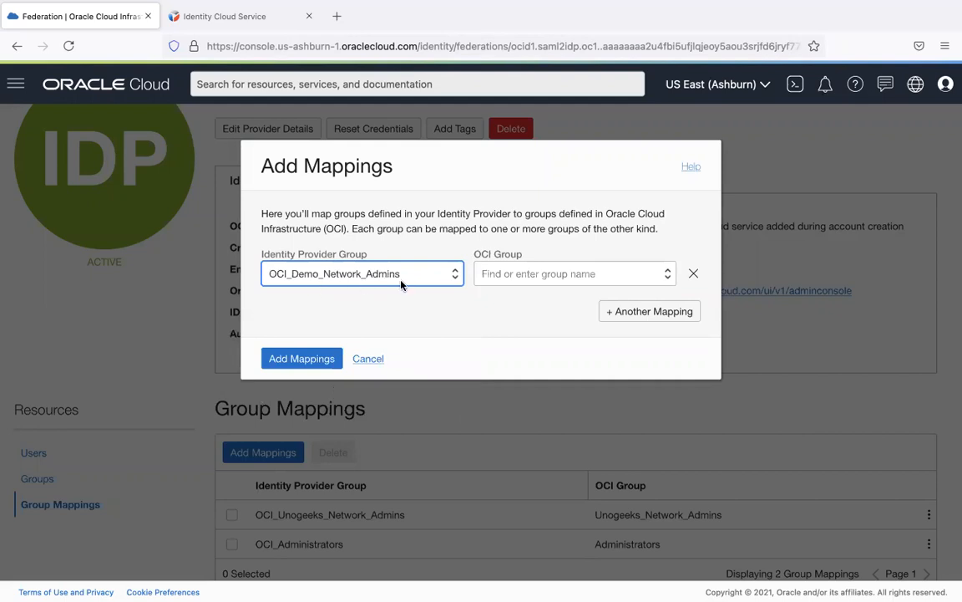
click(547, 278)
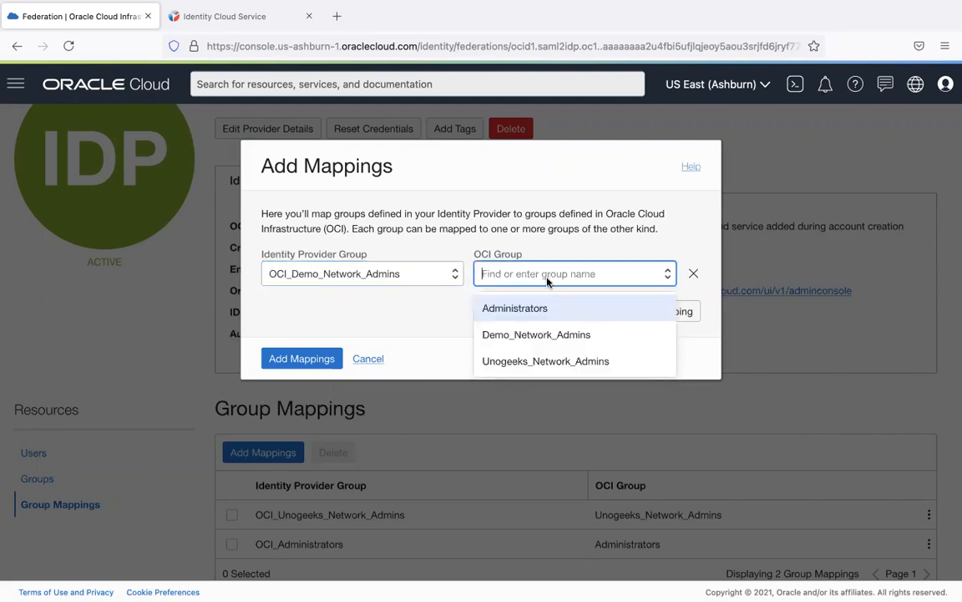
click(550, 335)
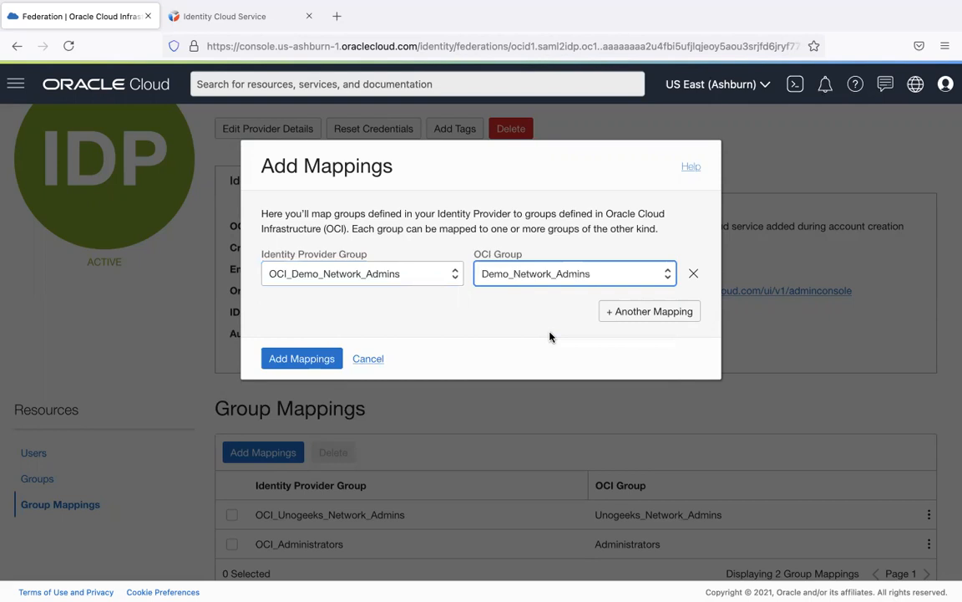
click(427, 188)
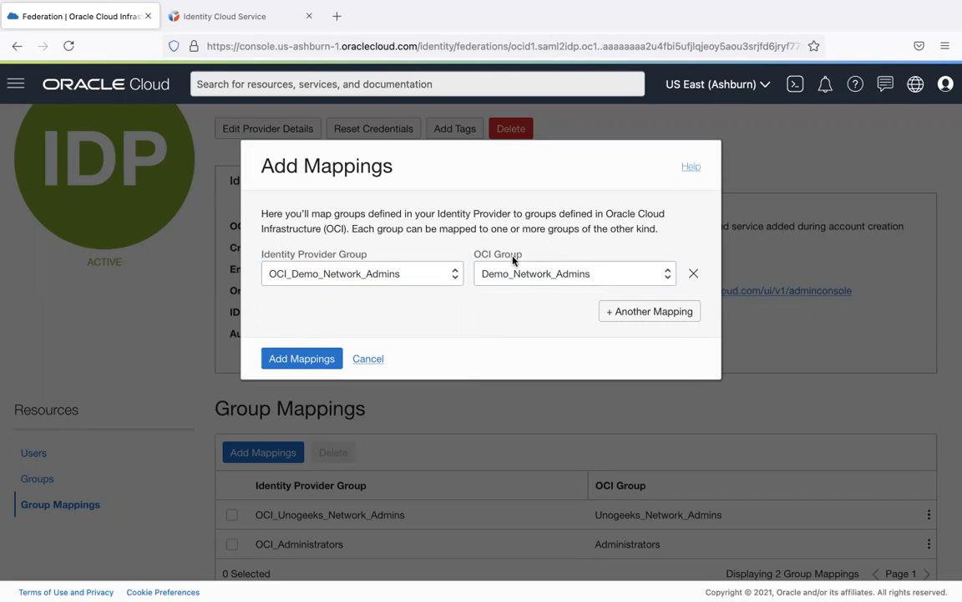
click(288, 359)
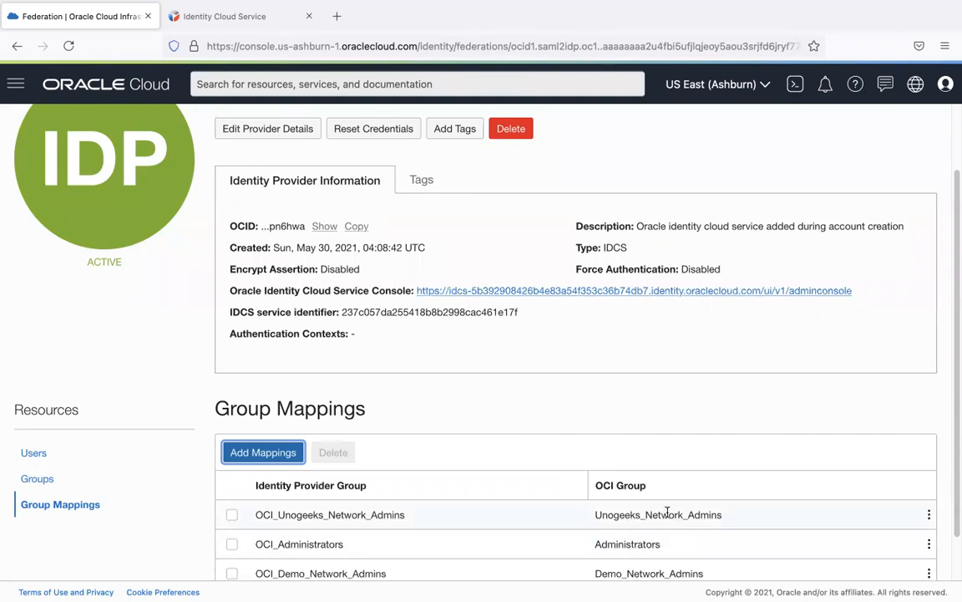
scroll(702, 515, down, 1)
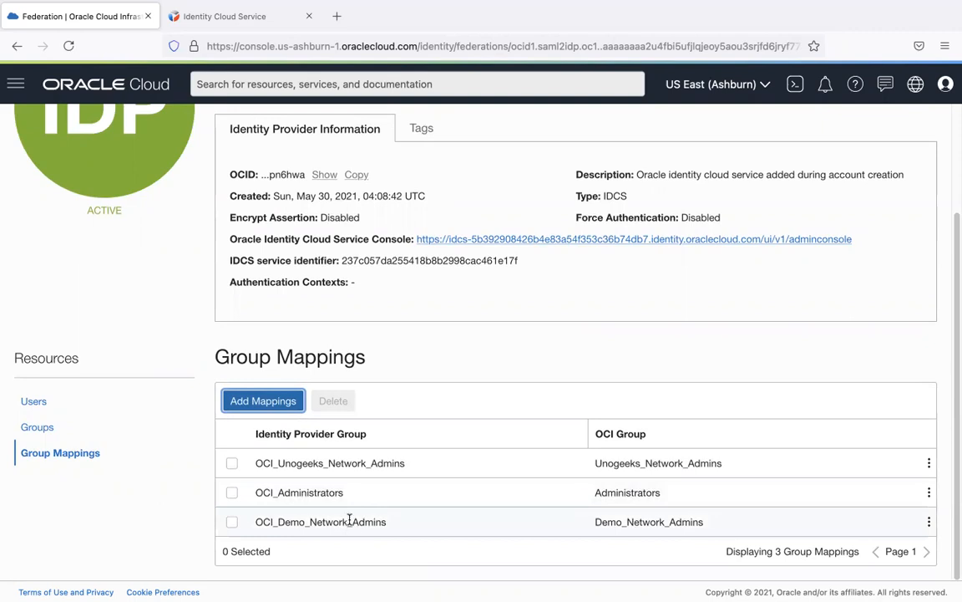
click(471, 311)
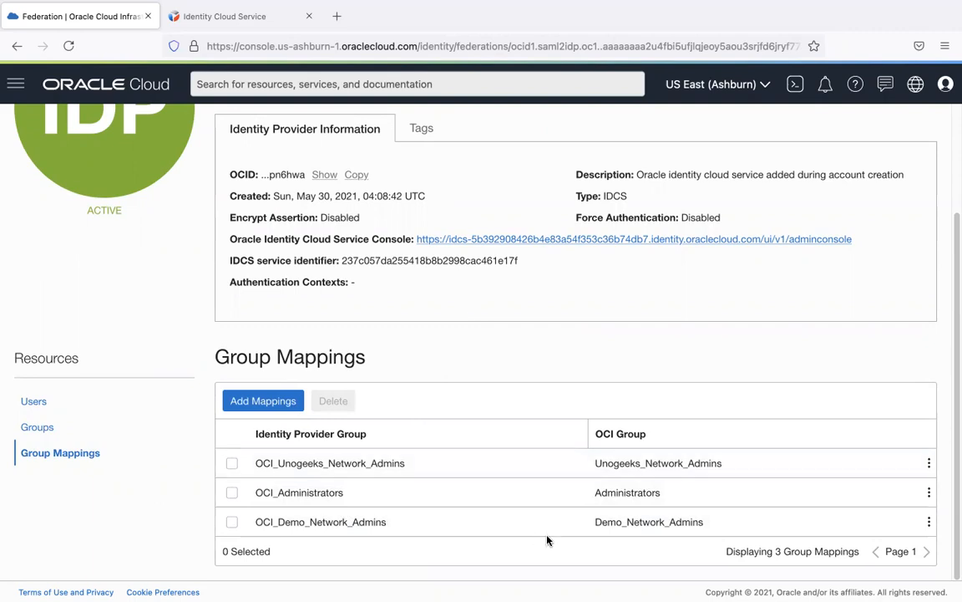
Check the name of the OCI_Demo_Network_Admins group in Identity Cloud Service and return to the Oracle Cloud console
click(226, 17)
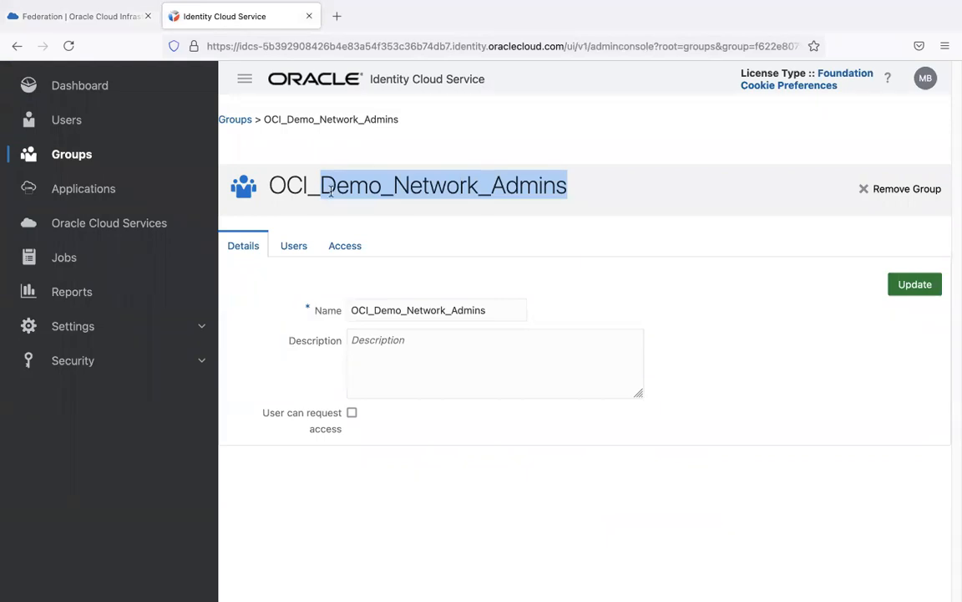
click(580, 197)
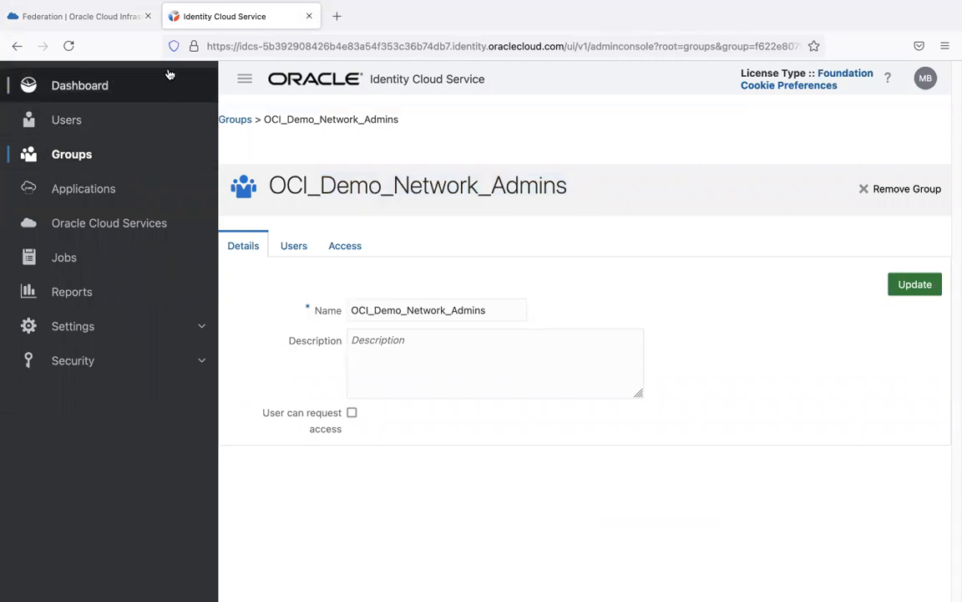
click(84, 16)
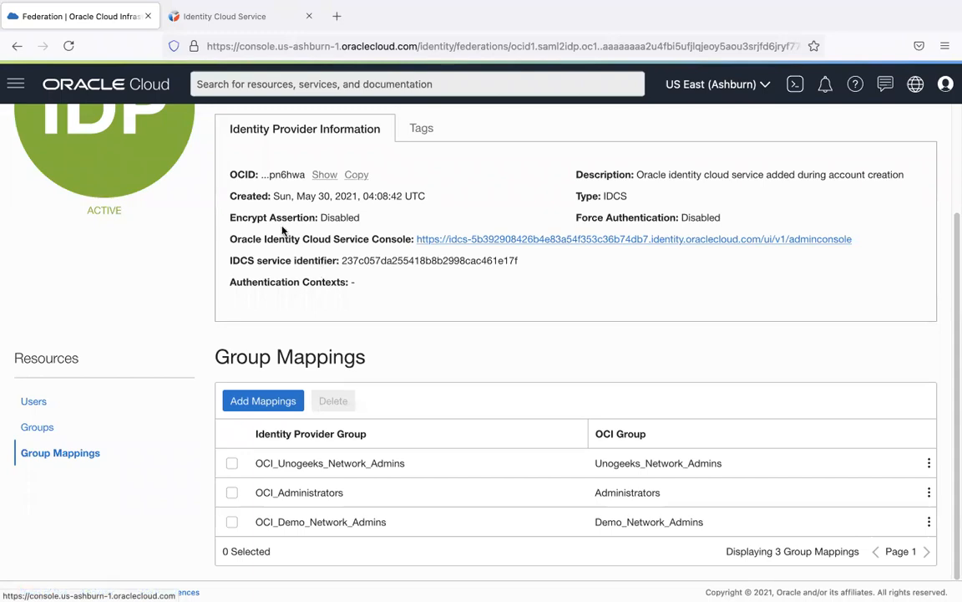
Open the Groups list under Identity & Security and compare Demo_Network_Admins with the matching Identity Cloud Service group
click(112, 90)
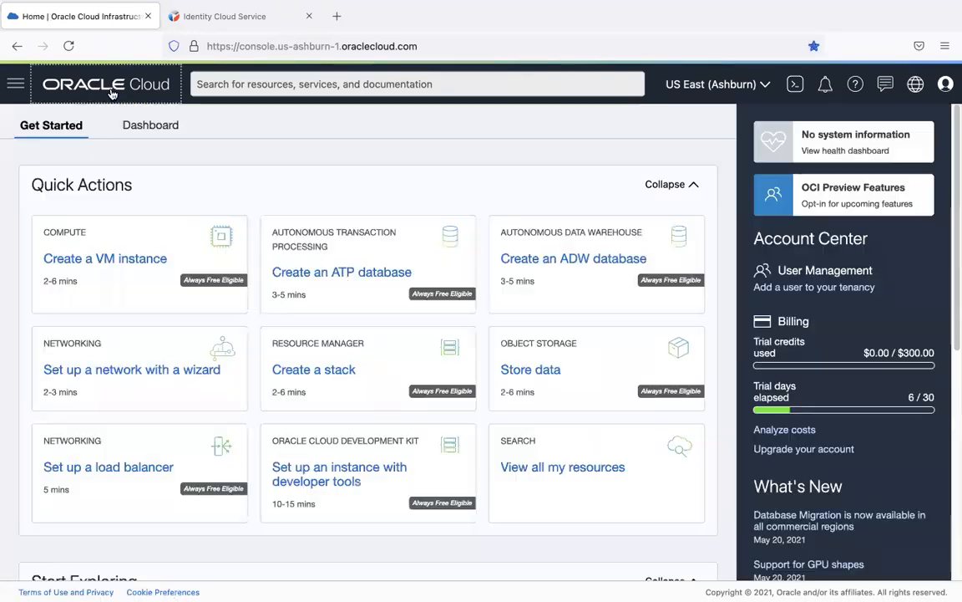
click(16, 83)
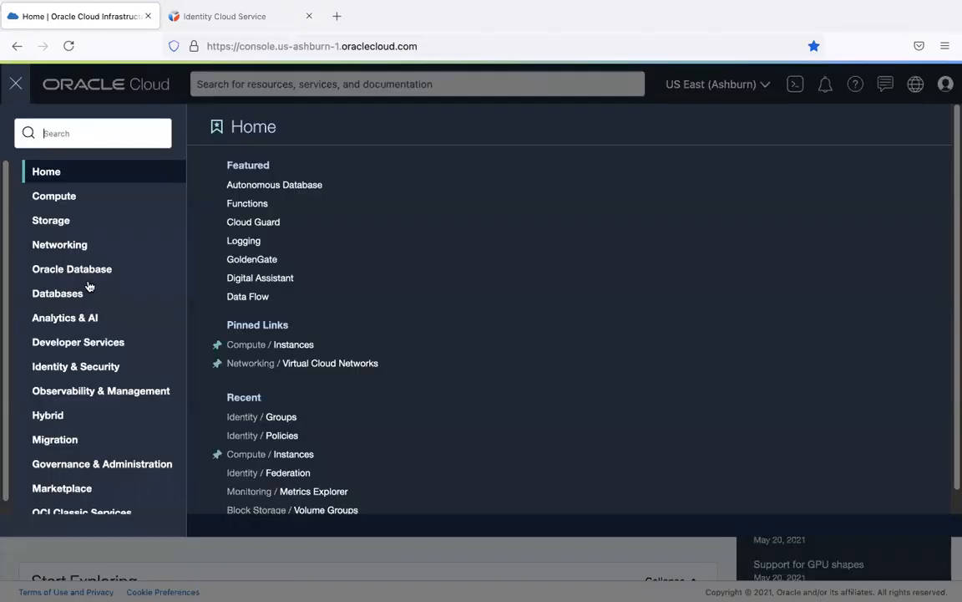
click(99, 373)
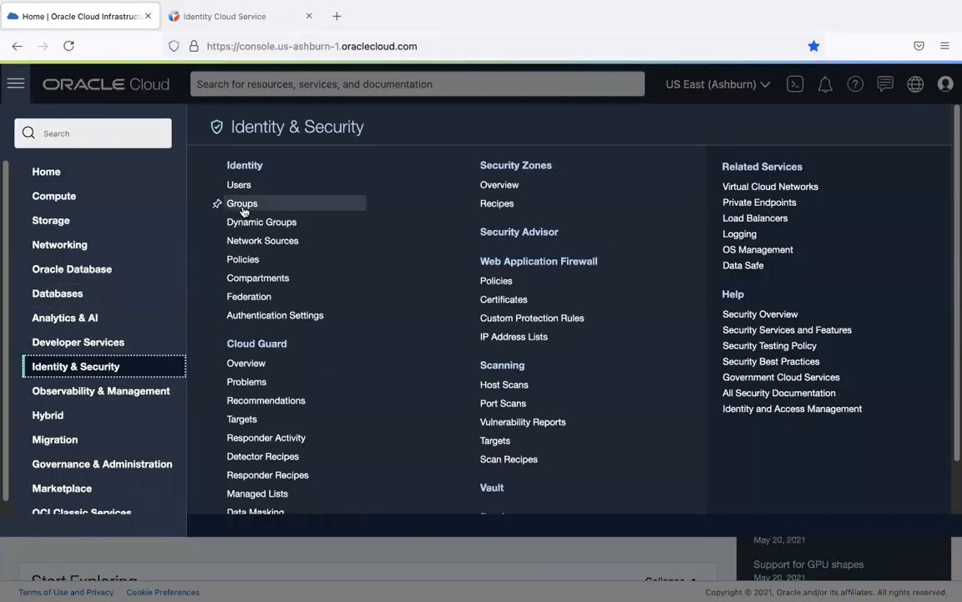
click(246, 207)
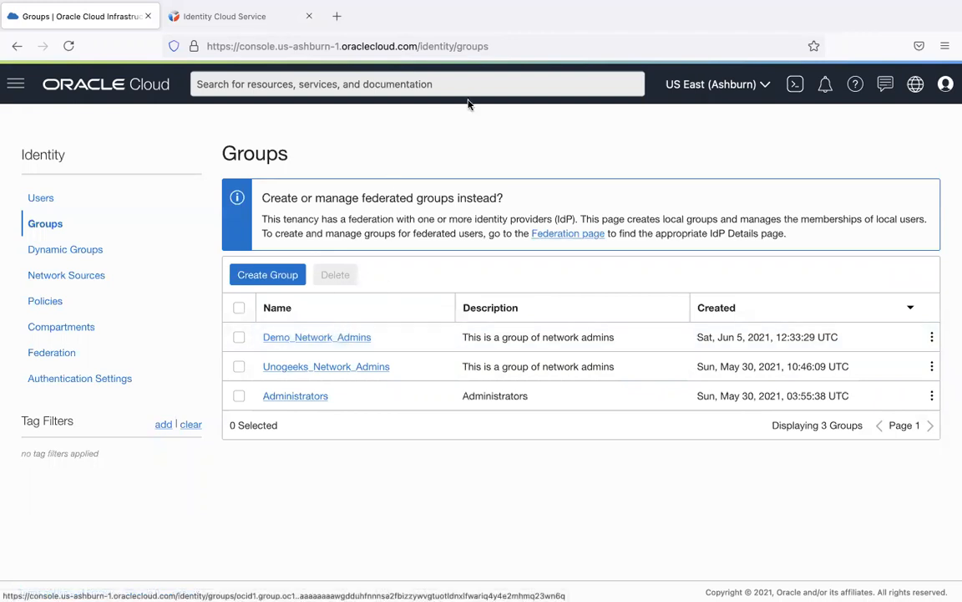
click(249, 16)
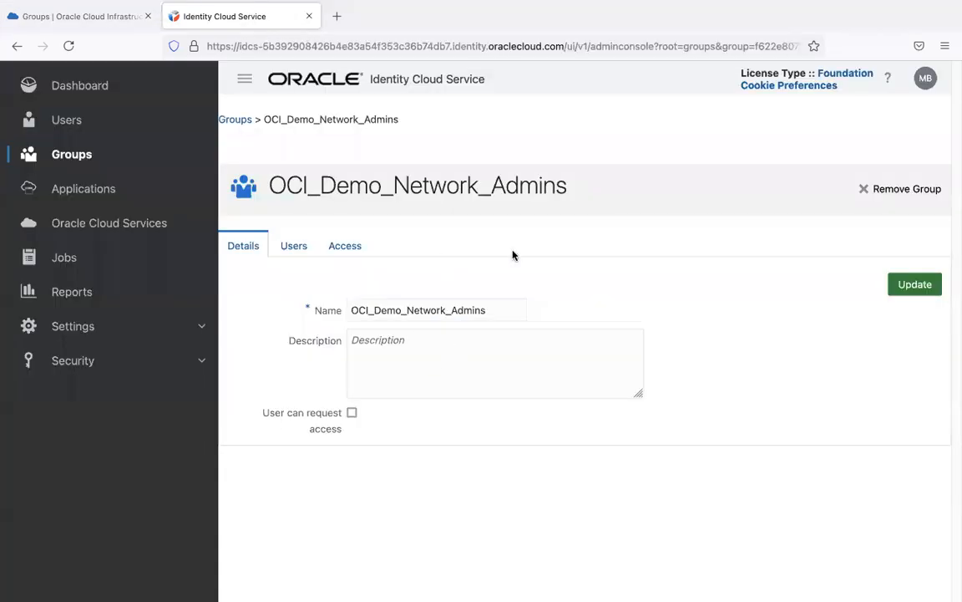
click(105, 16)
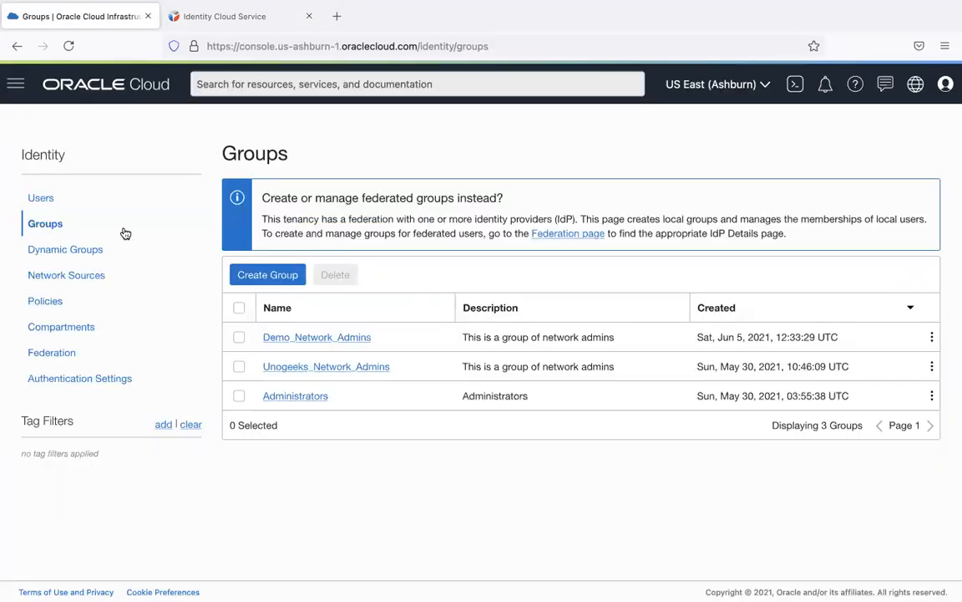
Review the OCI_Demo_Network_Admins entry in the OracleIdentityCloudService provider's group mappings under Federation
click(106, 356)
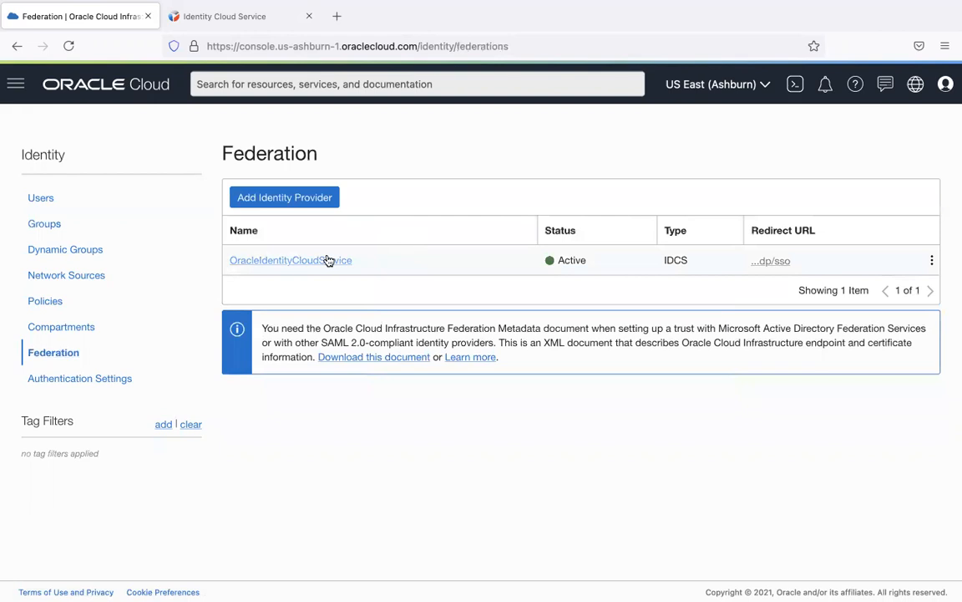
click(329, 261)
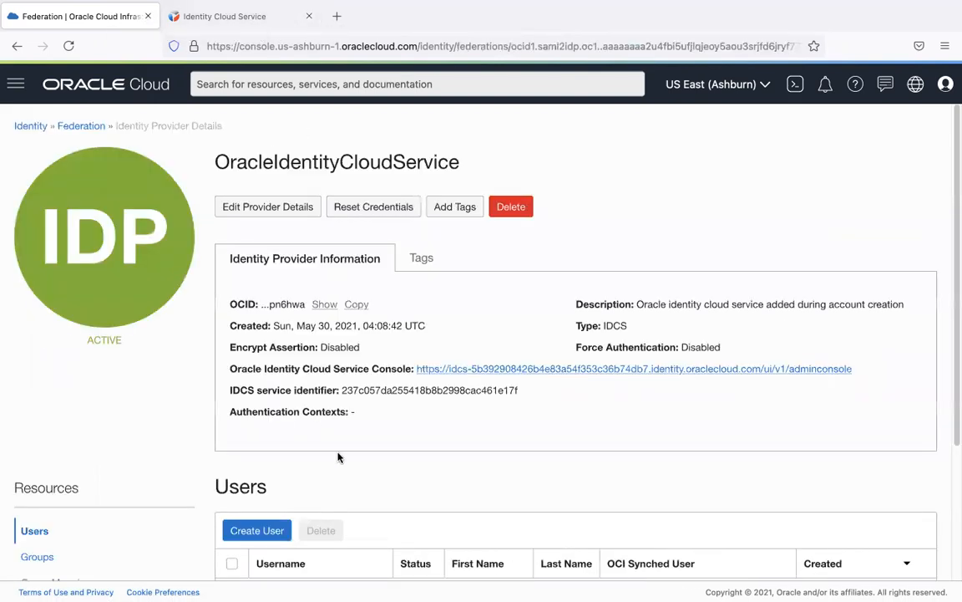
scroll(951, 468, down, 3)
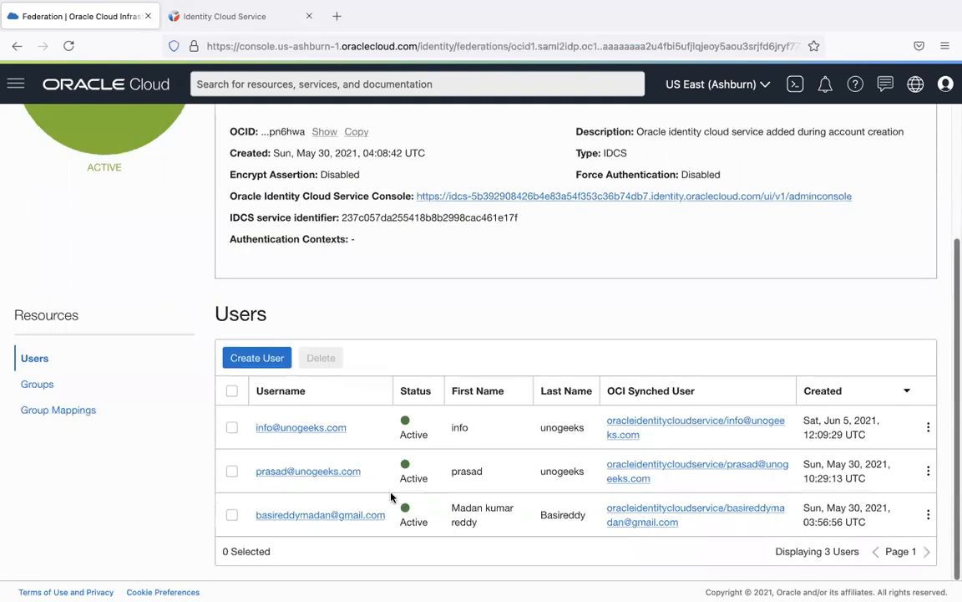
click(78, 411)
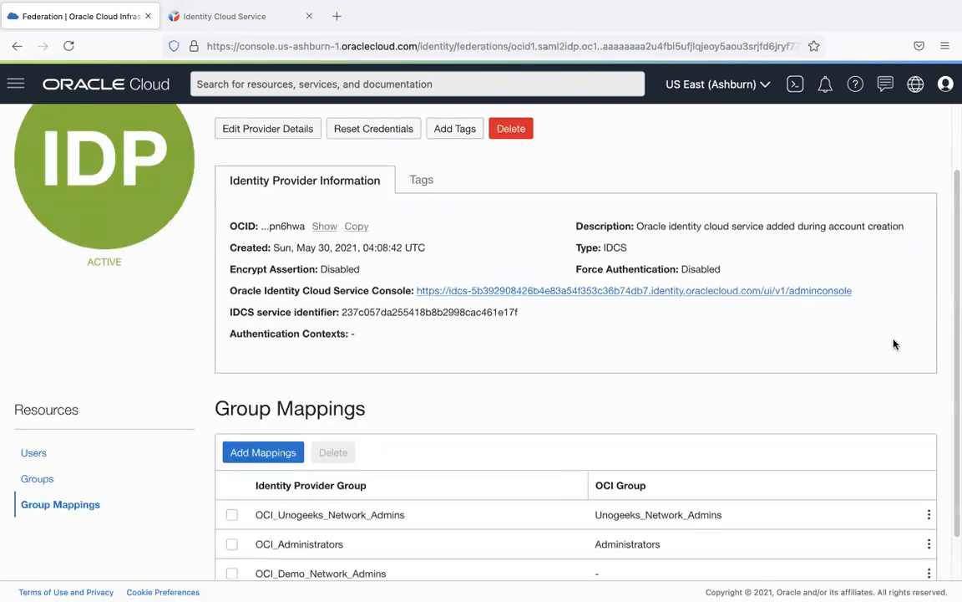
scroll(458, 522, down, 1)
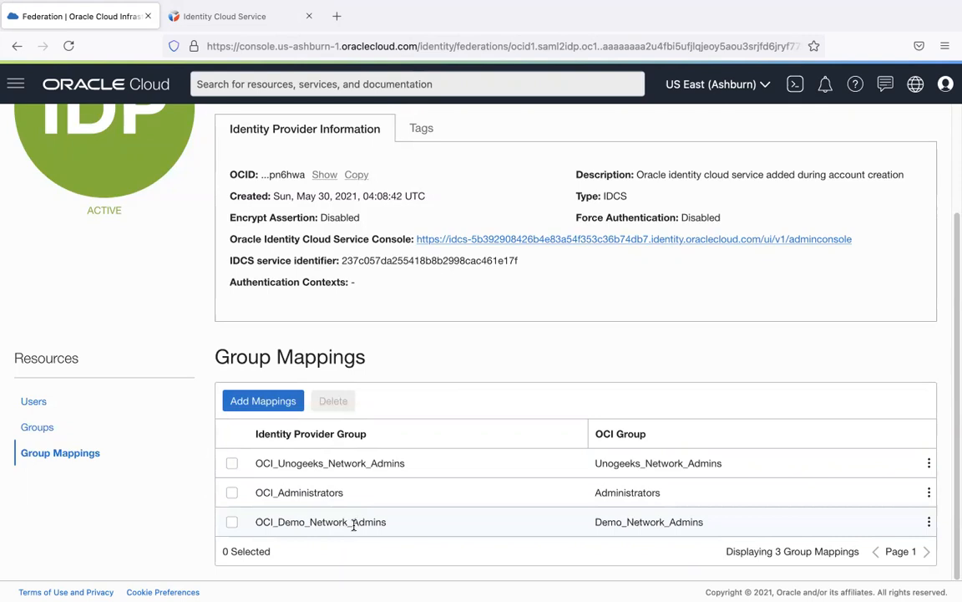
View the users assigned to OCI_Demo_Network_Admins in Identity Cloud Service and compare the group with its federation mapping
click(268, 15)
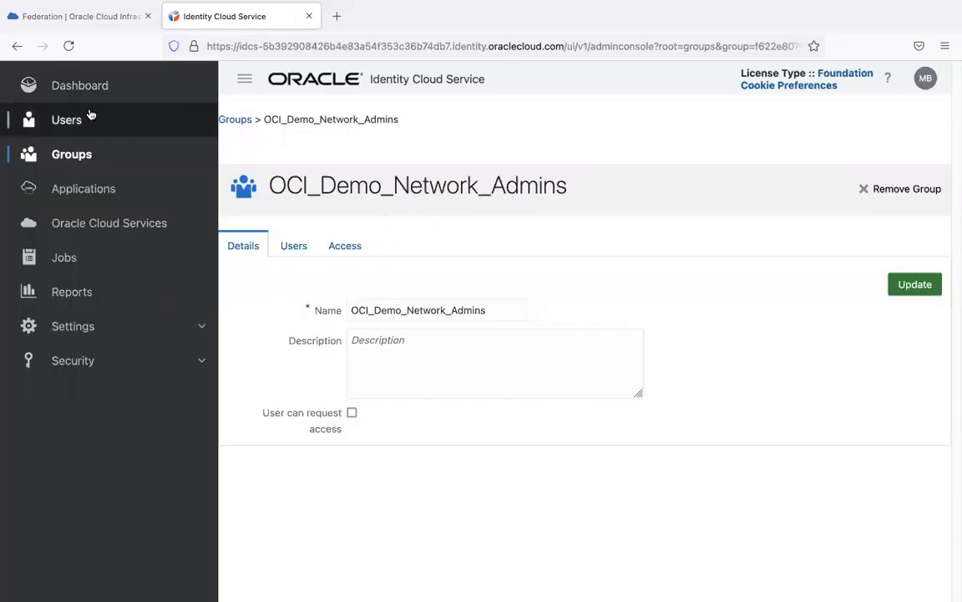
click(294, 243)
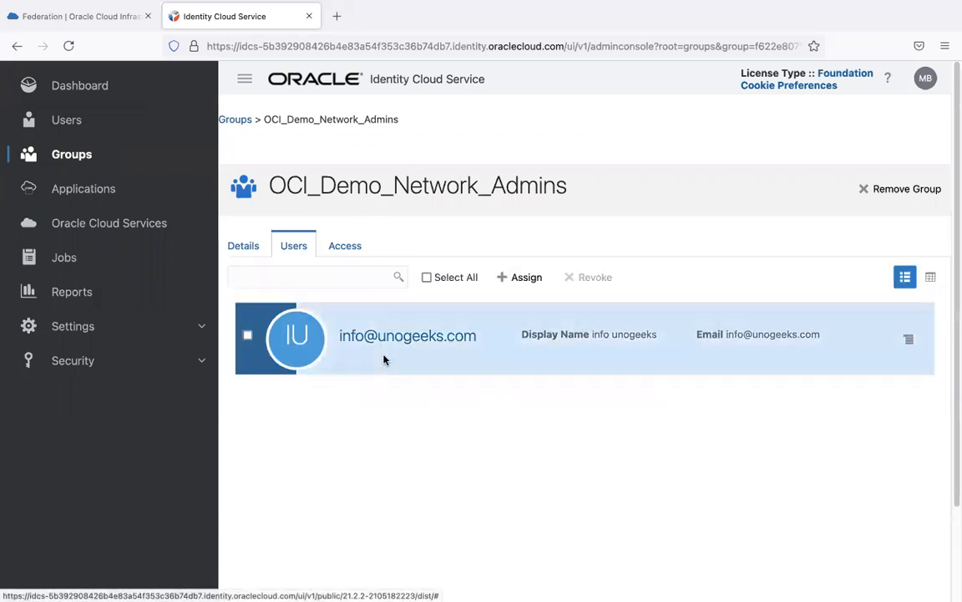
click(101, 12)
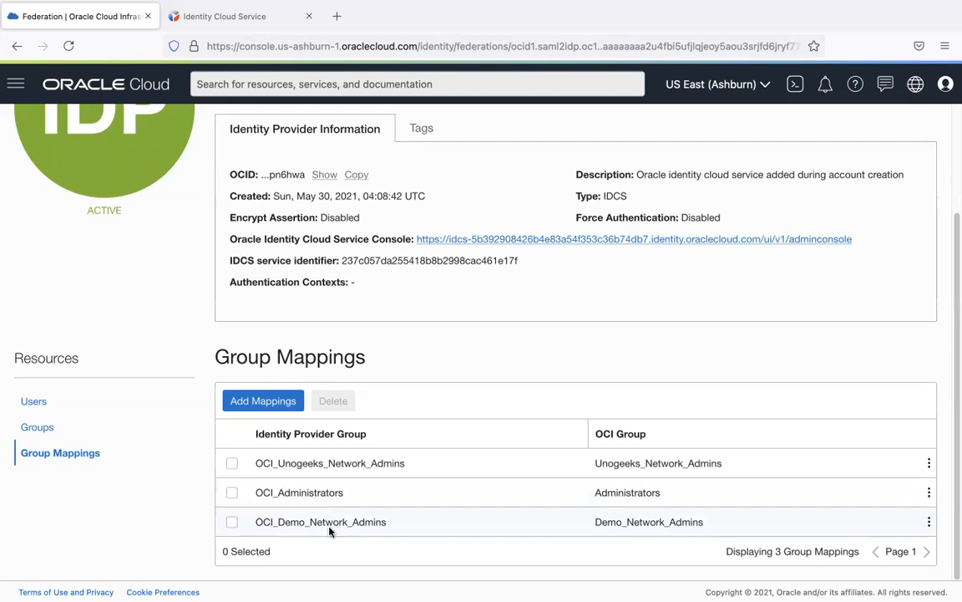
click(255, 21)
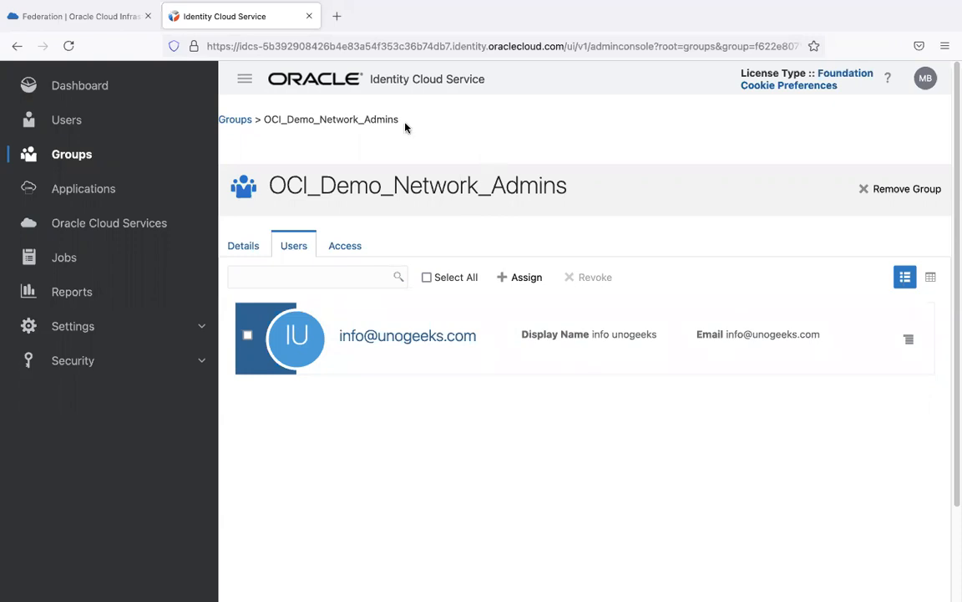
click(107, 19)
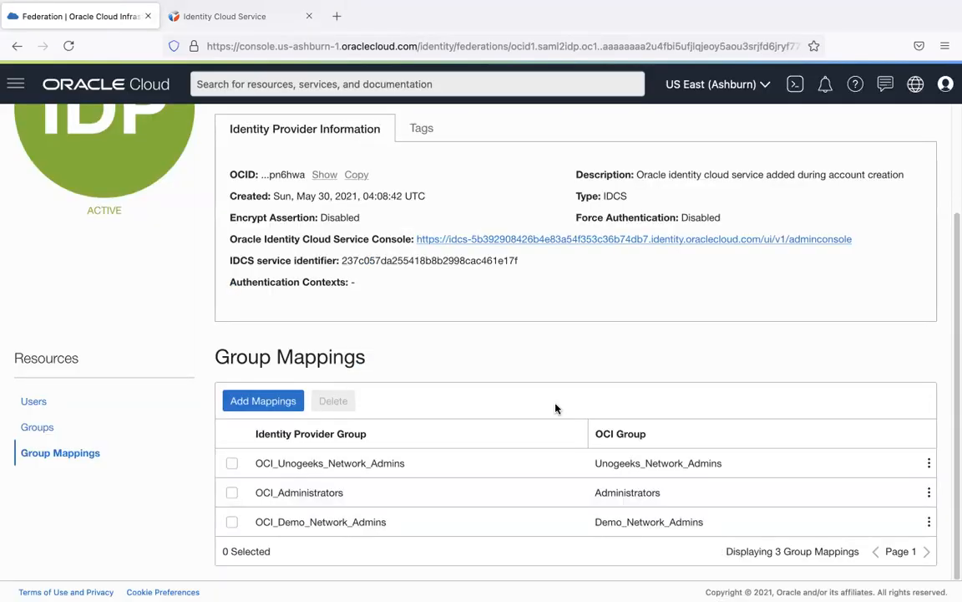
Switch from the Firefox window to another open application
key(super+Tab)
key(super+Tab)
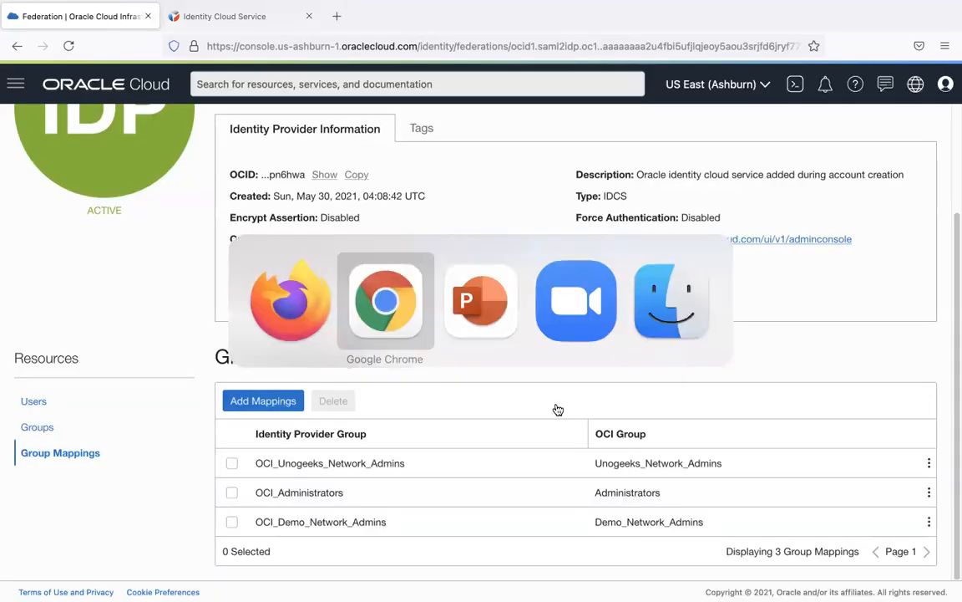